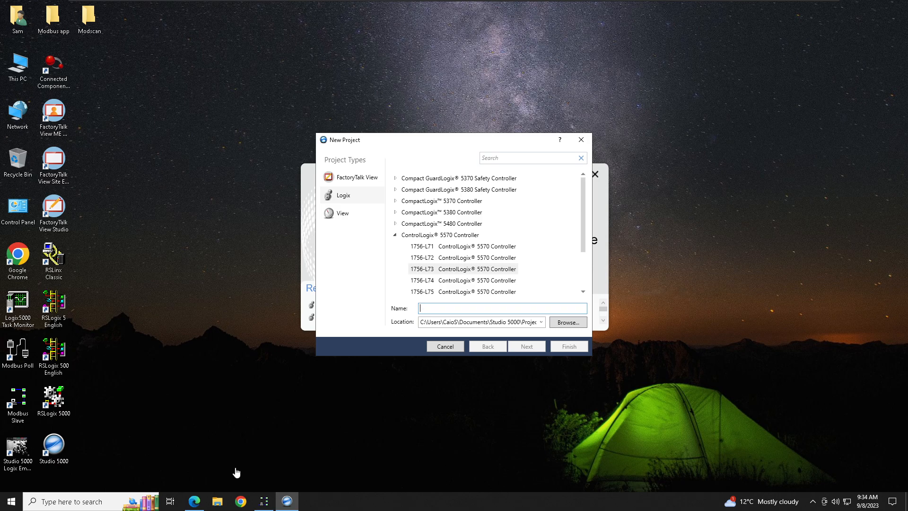
pyautogui.click(240, 501)
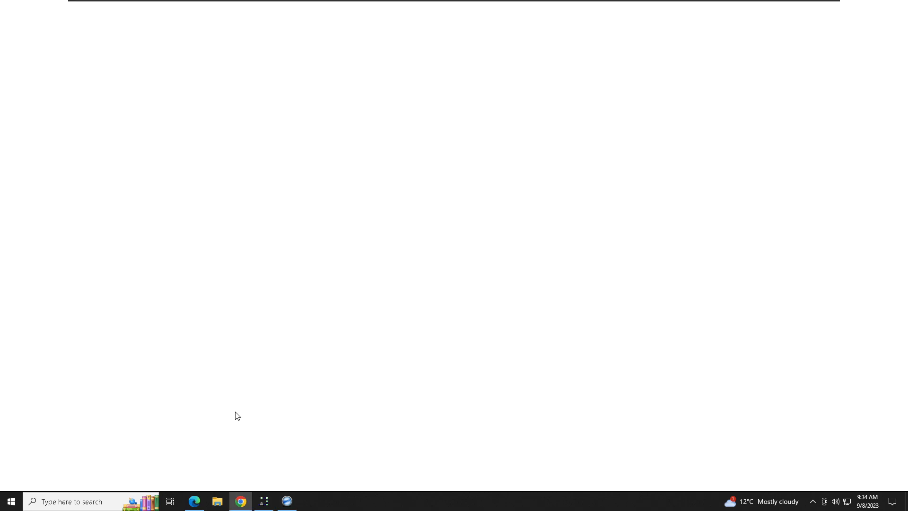
pyautogui.click(267, 29)
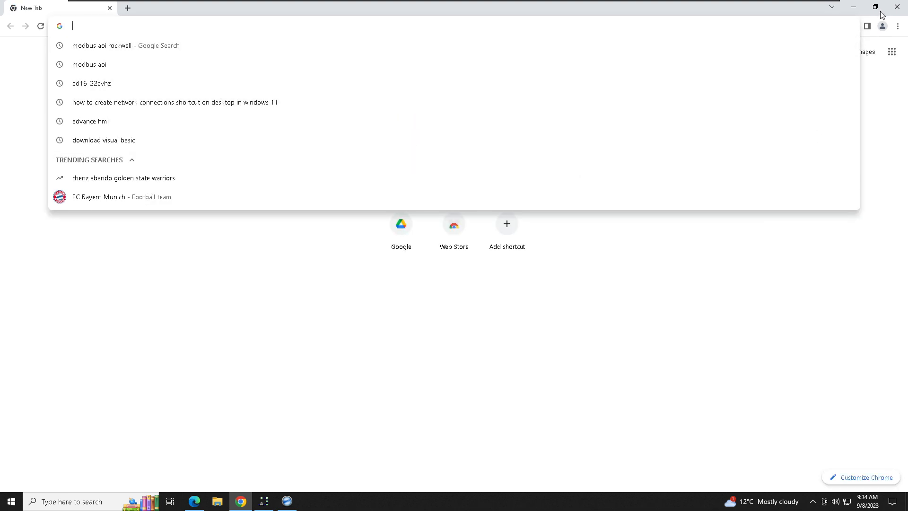
pyautogui.click(899, 8)
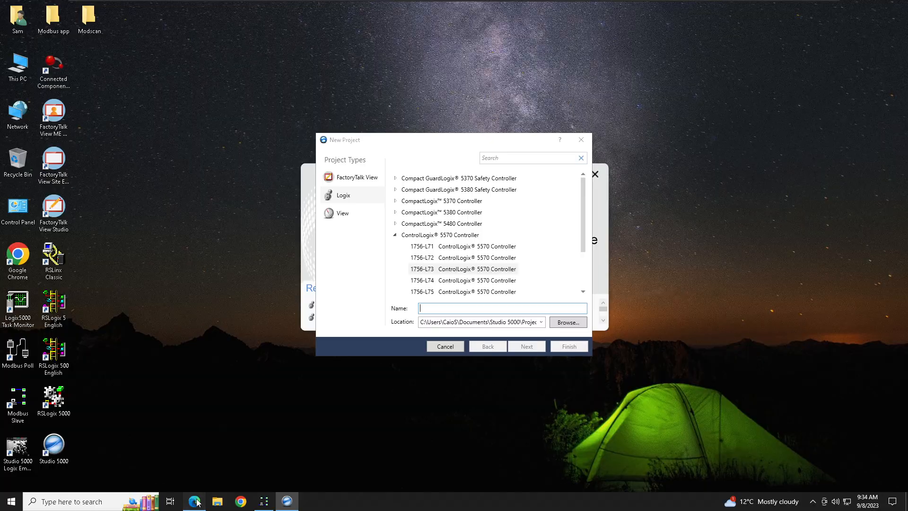
# Step: Switch to Microsoft Edge and download the Modbus TCP Add-On Instructions version 2.04.00 sample code, agreeing to the terms and conditions
pyautogui.click(194, 500)
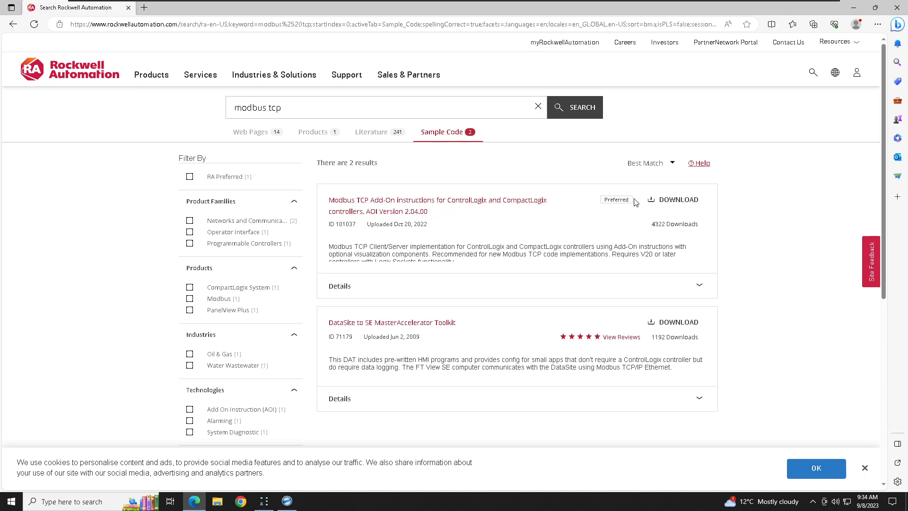
pyautogui.click(661, 201)
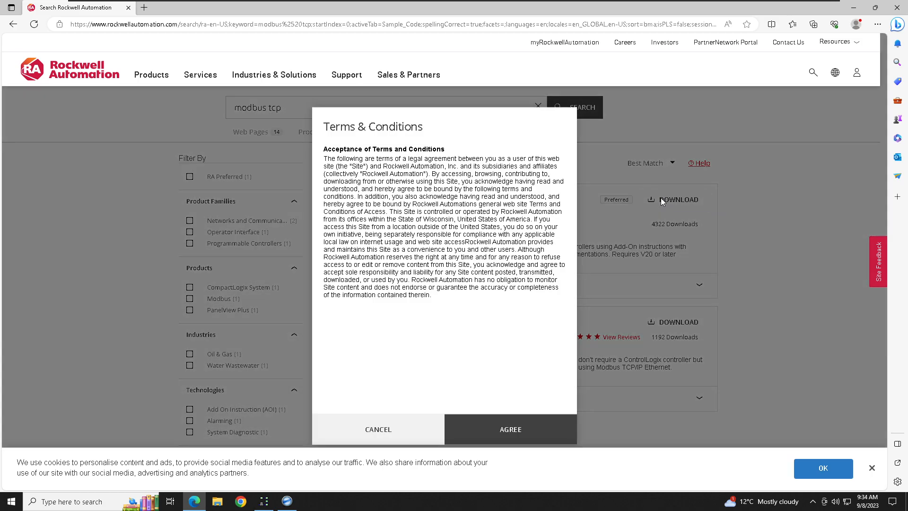
pyautogui.click(499, 434)
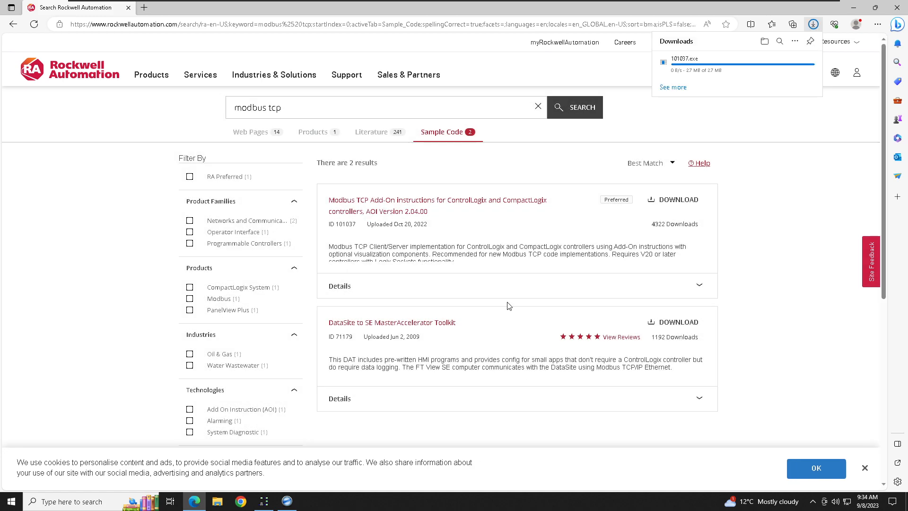
# Step: Run the downloaded 101037.exe, accept its license agreement, extract the files into the Downloads folder and close the browser
pyautogui.click(697, 69)
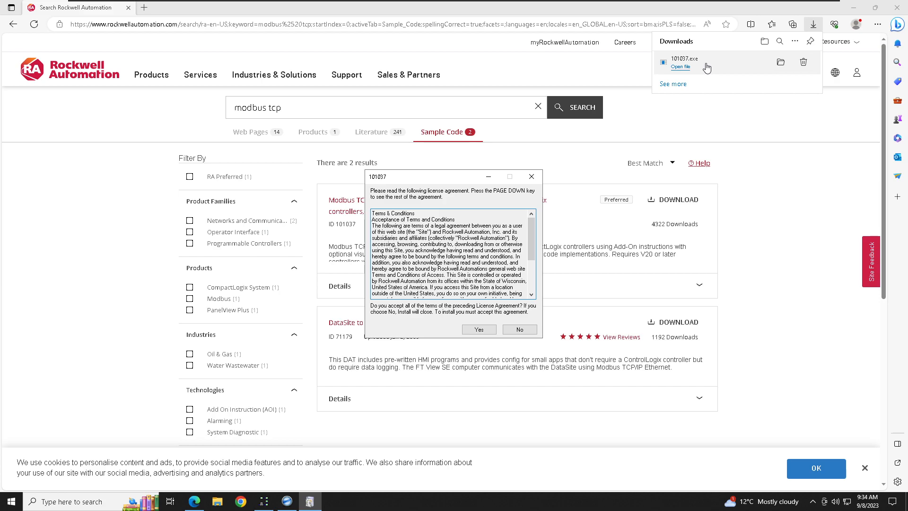
pyautogui.click(479, 329)
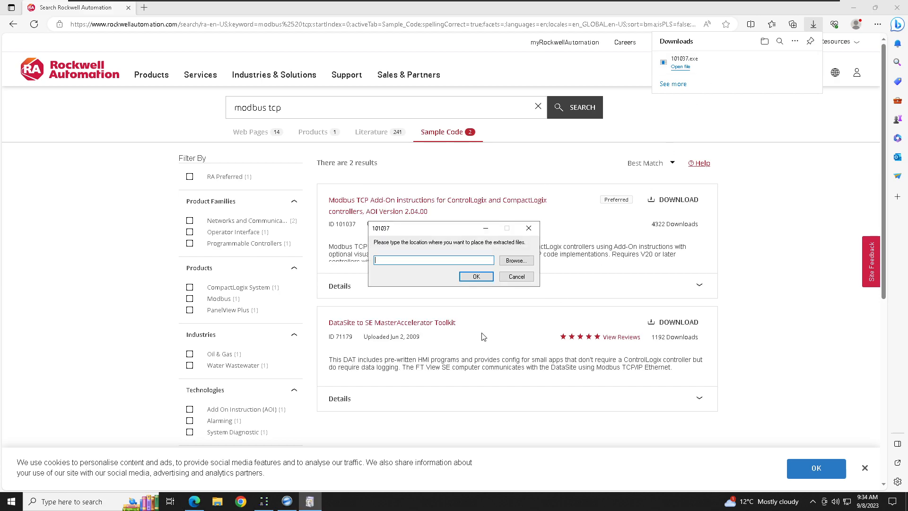
pyautogui.click(515, 262)
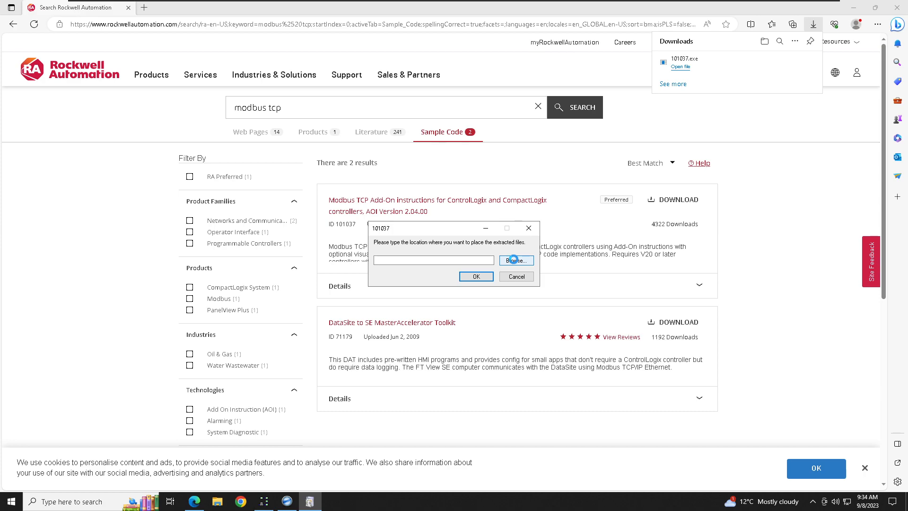
pyautogui.click(455, 265)
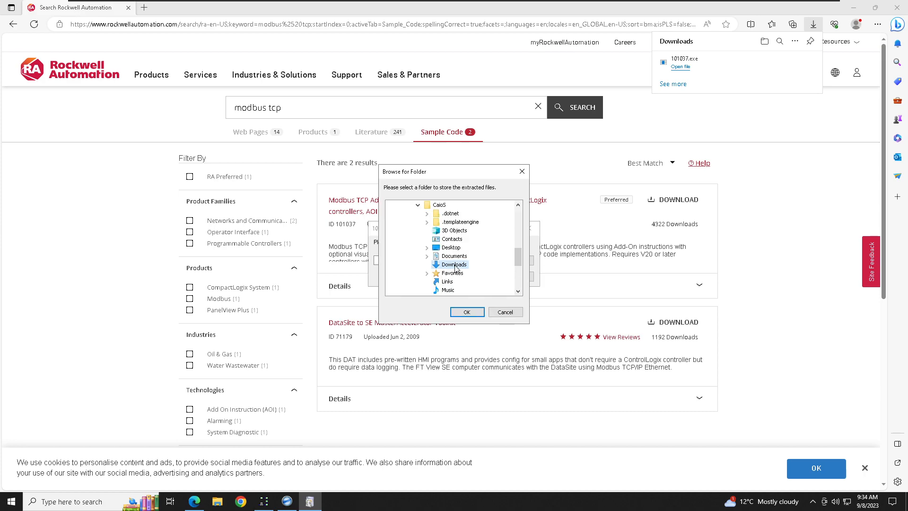
pyautogui.click(467, 311)
pyautogui.click(476, 279)
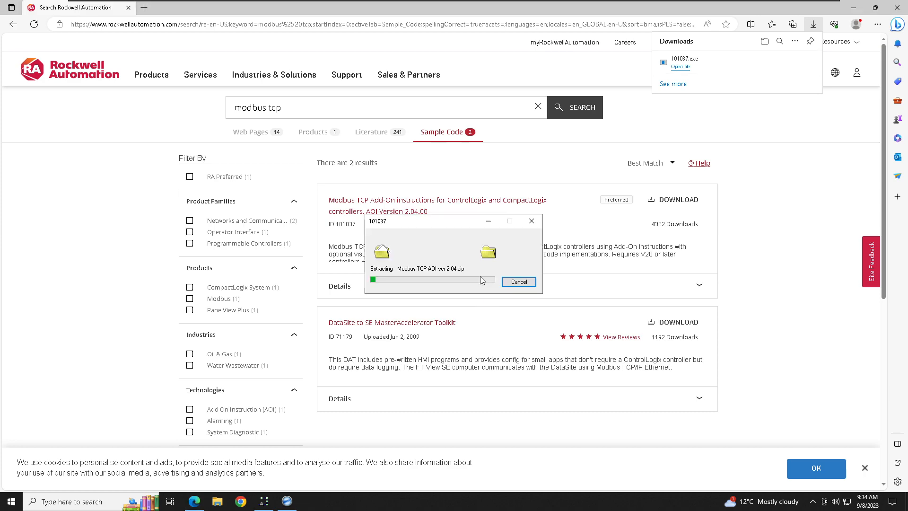
pyautogui.click(898, 7)
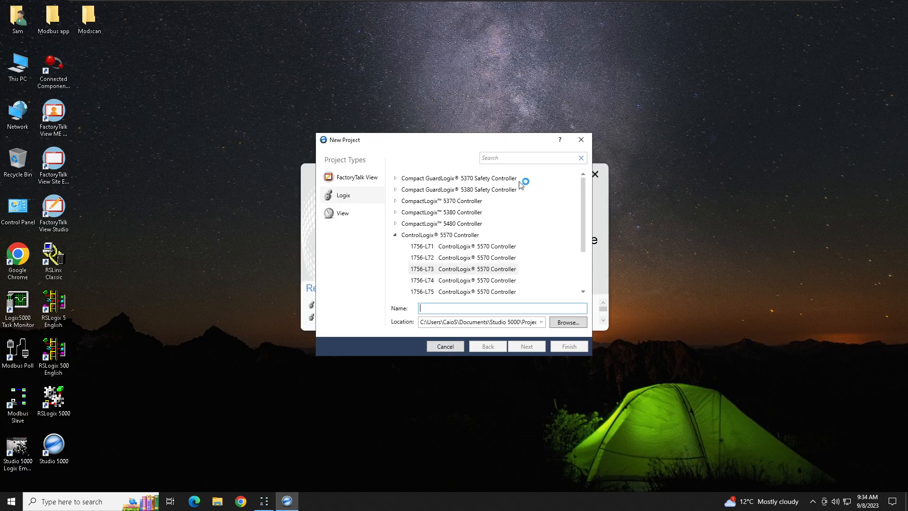
# Step: Open the user's Downloads folder in File Explorer and extract Modbus TCP AOI ver 2.04.zip directly into it
pyautogui.click(19, 32)
pyautogui.doubleClick(19, 32)
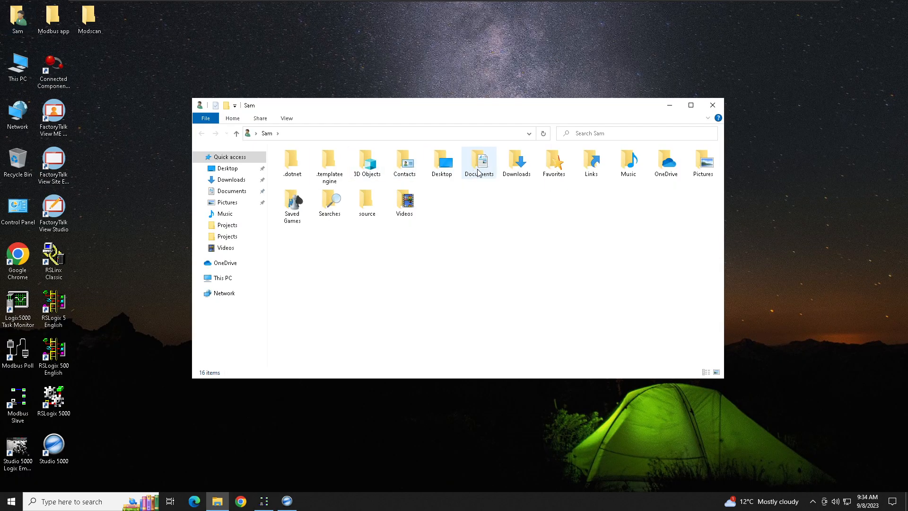
pyautogui.doubleClick(508, 173)
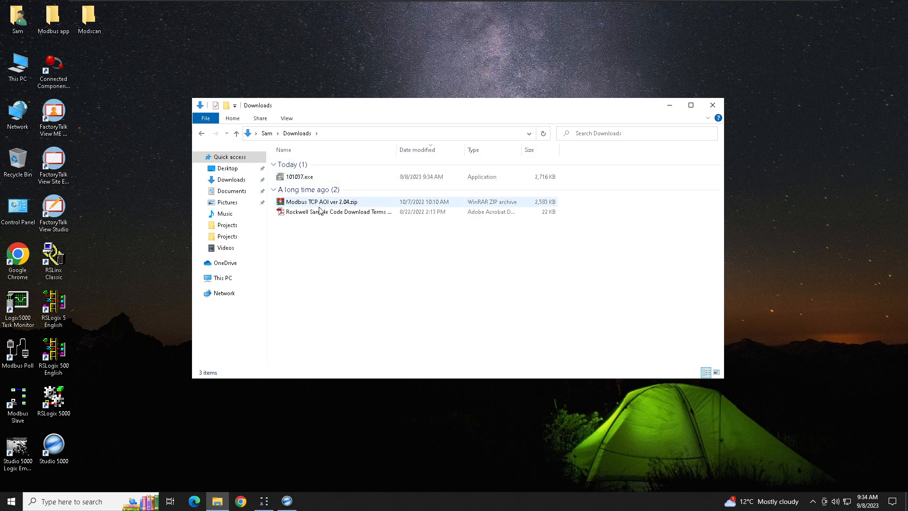
pyautogui.click(298, 178)
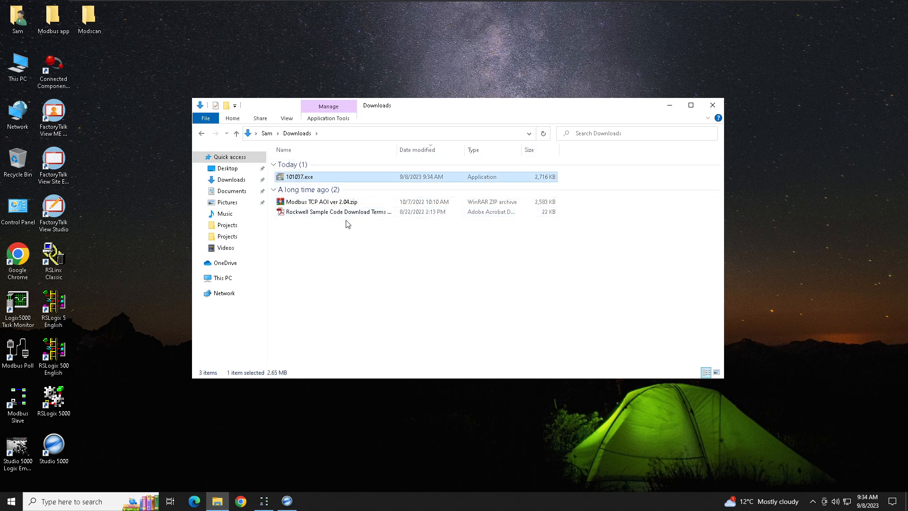
pyautogui.click(324, 204)
pyautogui.rightClick(324, 204)
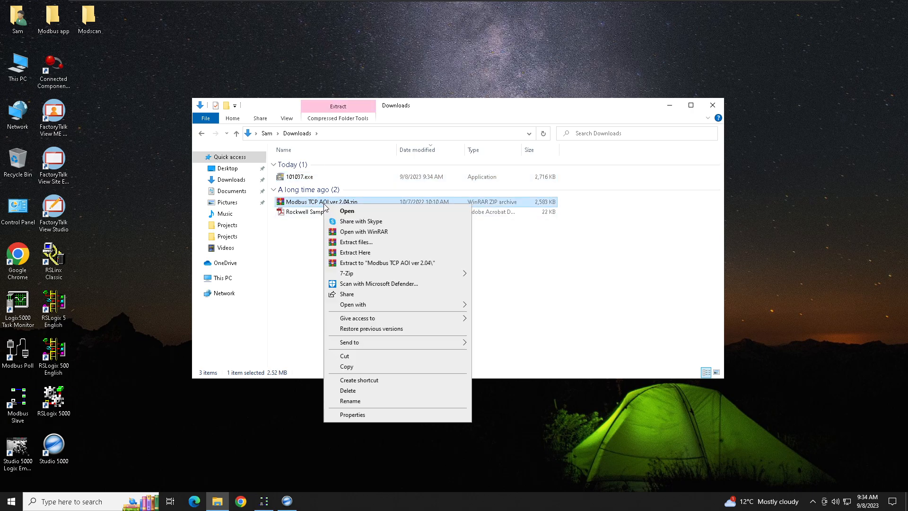
pyautogui.click(353, 252)
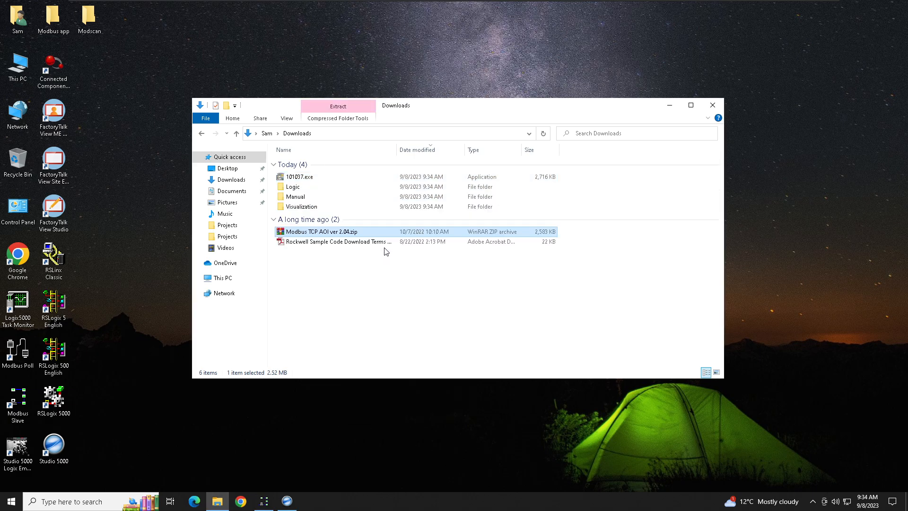
# Step: Look through the extracted Logic and Manual folders to see which rung files and PDF manuals are included
pyautogui.click(305, 208)
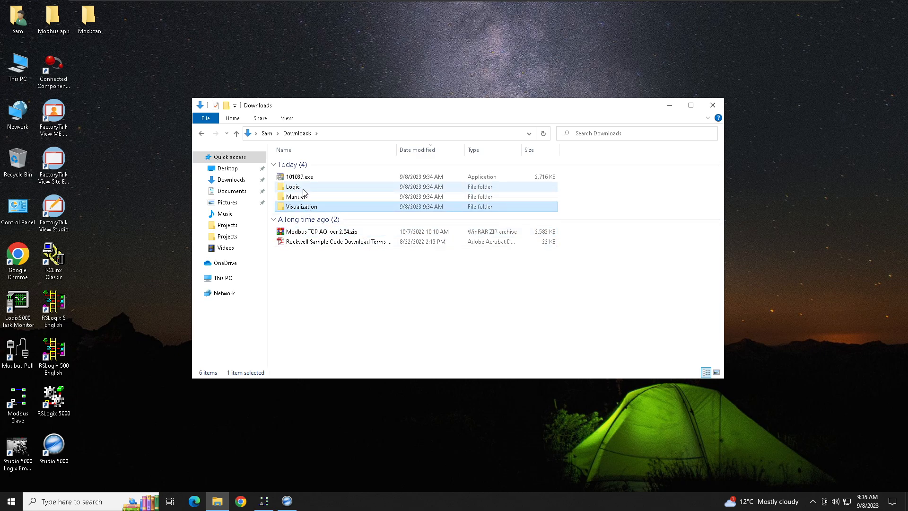
pyautogui.doubleClick(303, 189)
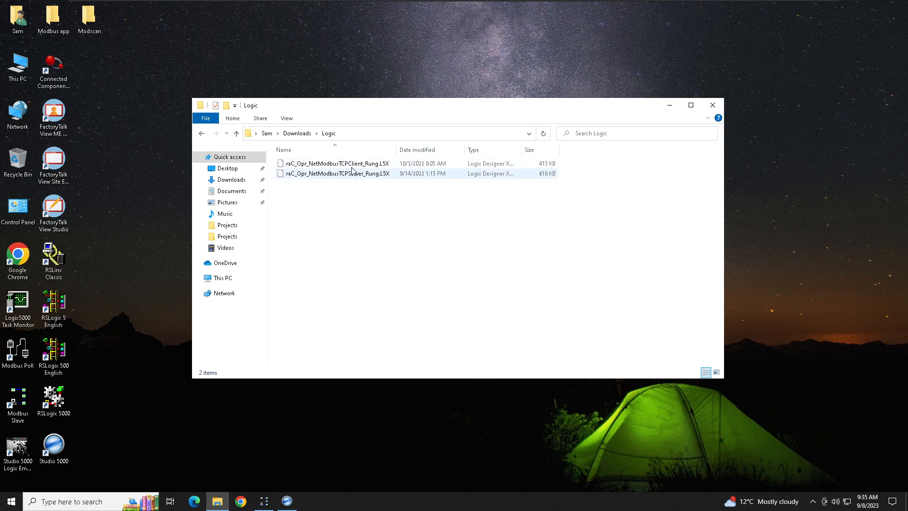
pyautogui.hotkey('alt', 'Left')
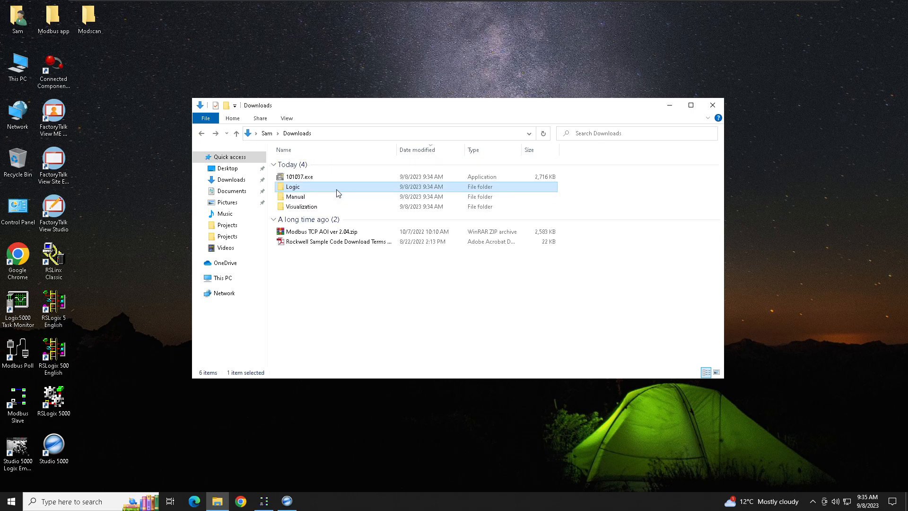
pyautogui.doubleClick(306, 197)
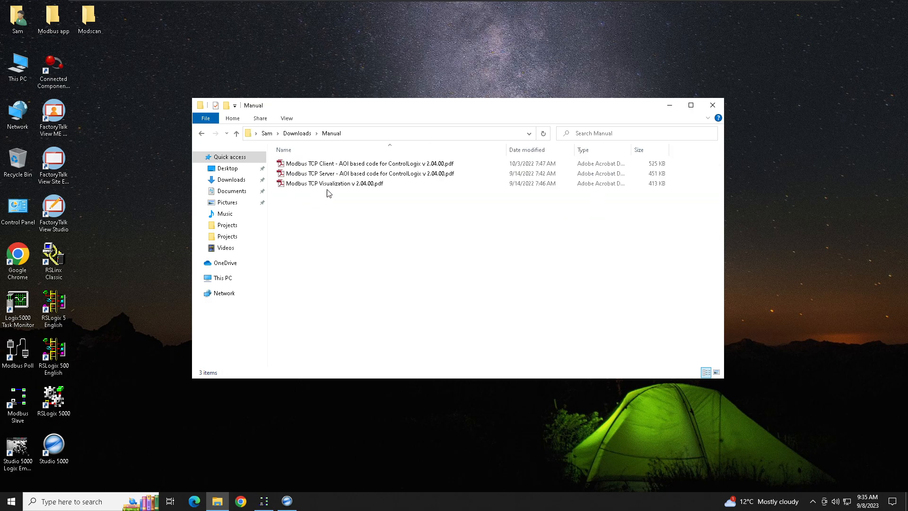
pyautogui.click(368, 165)
pyautogui.click(361, 174)
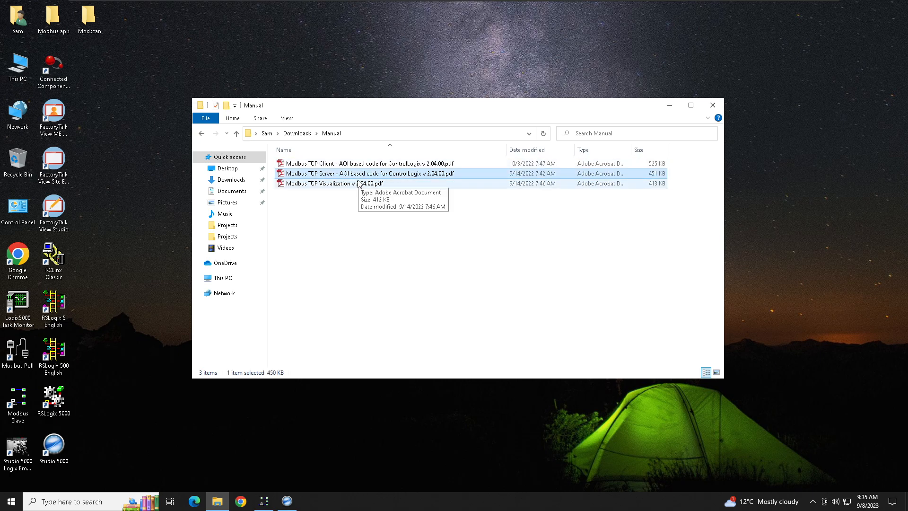
pyautogui.click(358, 185)
pyautogui.click(348, 165)
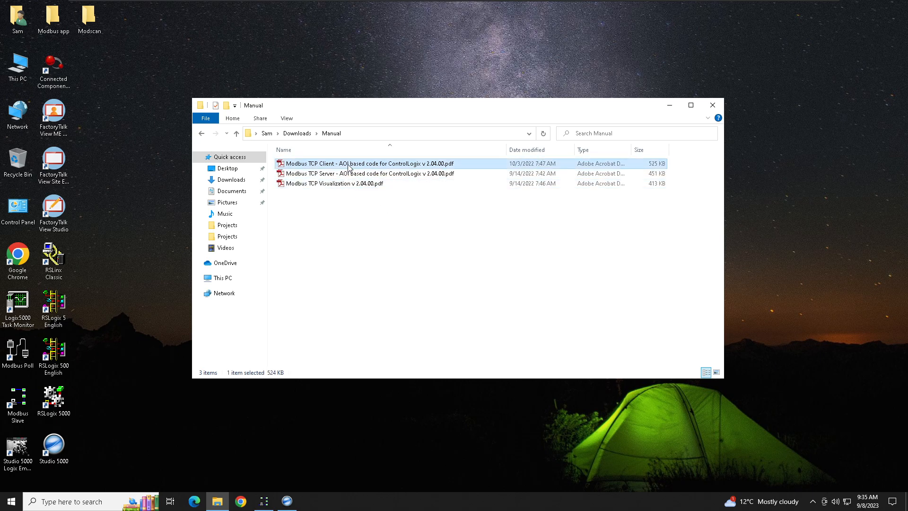
# Step: Open the Modbus TCP Client manual PDF for viewing in Google Chrome instead of Adobe Reader
pyautogui.doubleClick(349, 166)
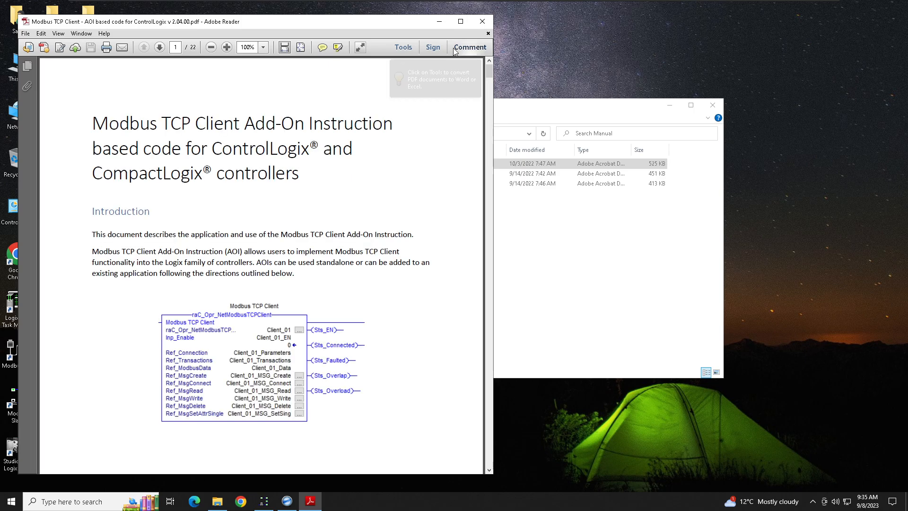
pyautogui.click(482, 21)
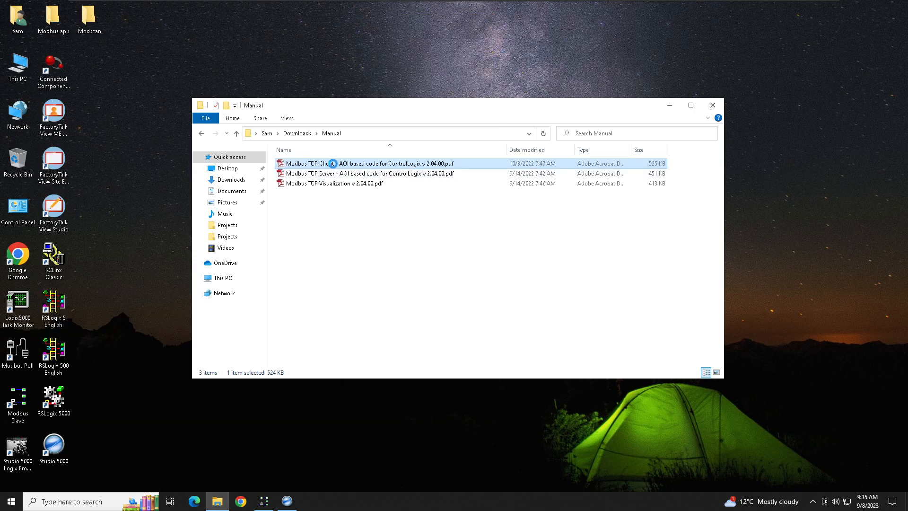
pyautogui.rightClick(335, 166)
pyautogui.moveTo(425, 244)
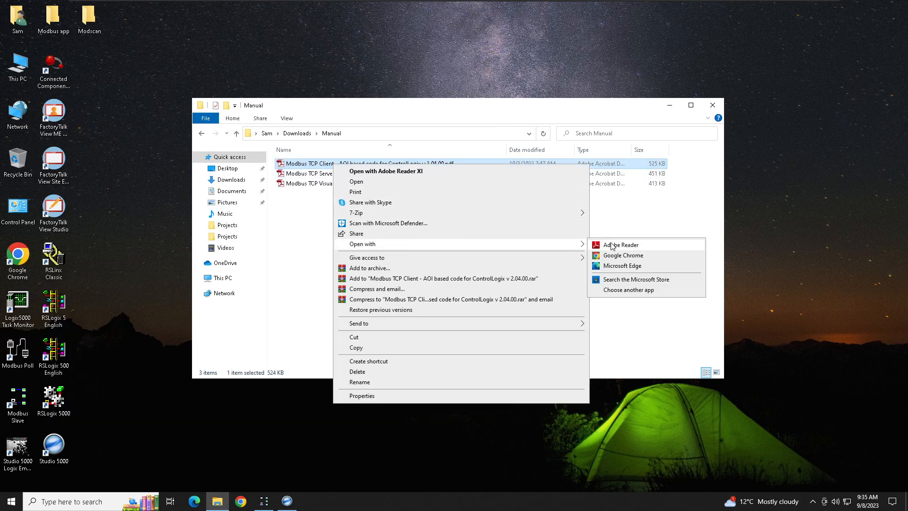
pyautogui.click(608, 254)
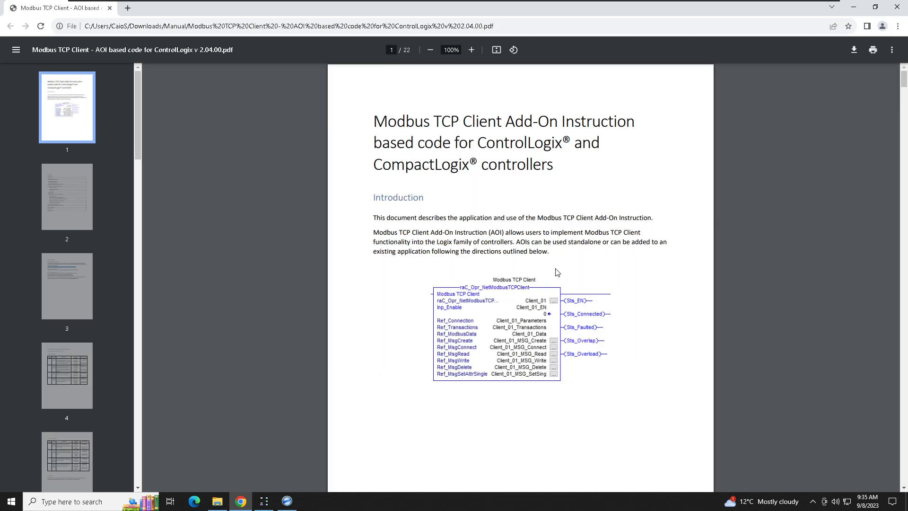
# Step: Review the manual's hardware, software and memory requirements and its table of bit-level Modbus function codes
pyautogui.scroll(-20, 556, 273)
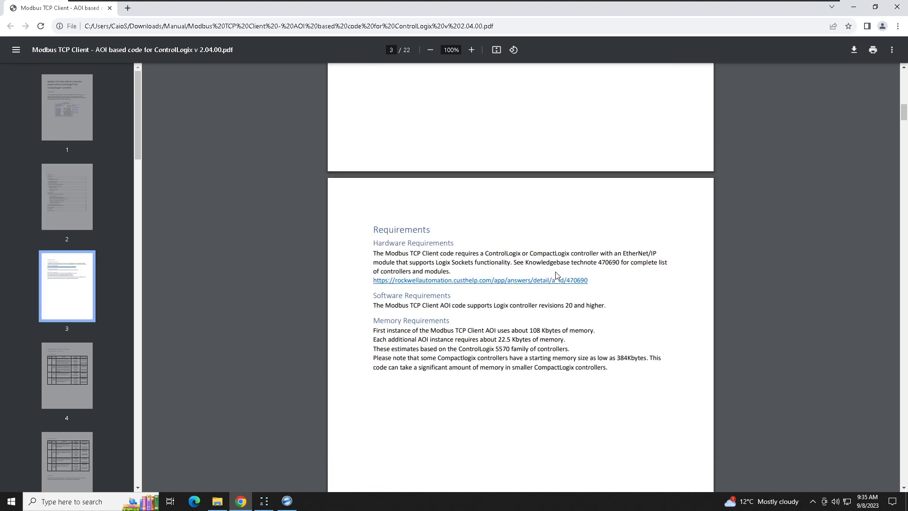
pyautogui.scroll(-12, 557, 274)
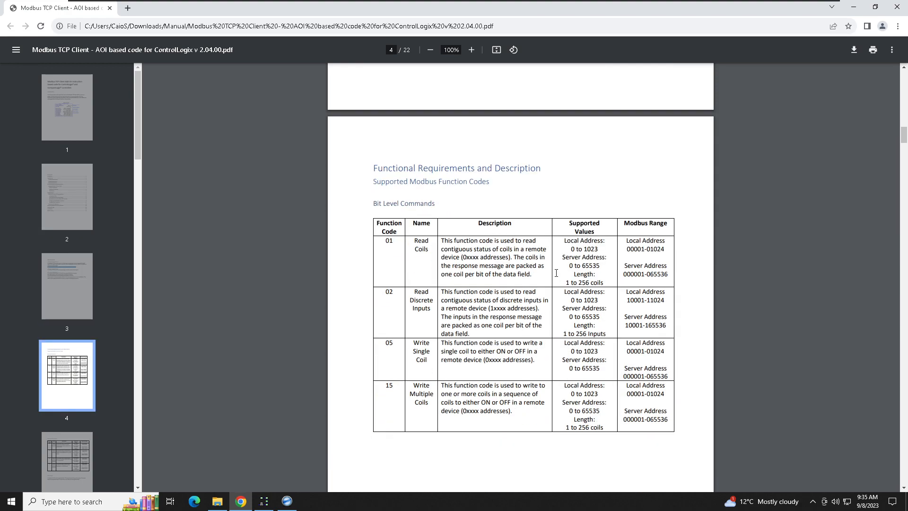
pyautogui.scroll(-2, 557, 273)
pyautogui.scroll(1, 397, 116)
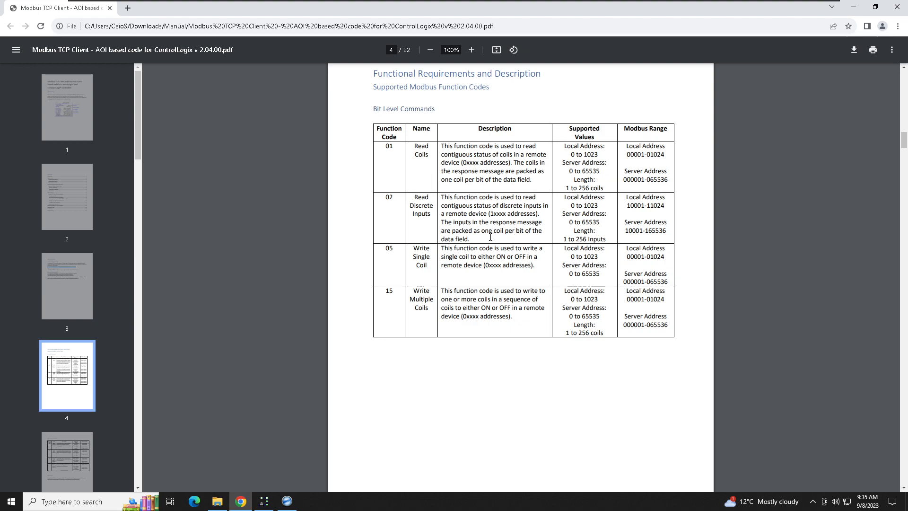
# Step: Examine the Modbus TCP Client AOI implementation section, highlighting its periodic task heading and recommended task rate
pyautogui.scroll(-14, 491, 237)
pyautogui.scroll(-4, 492, 241)
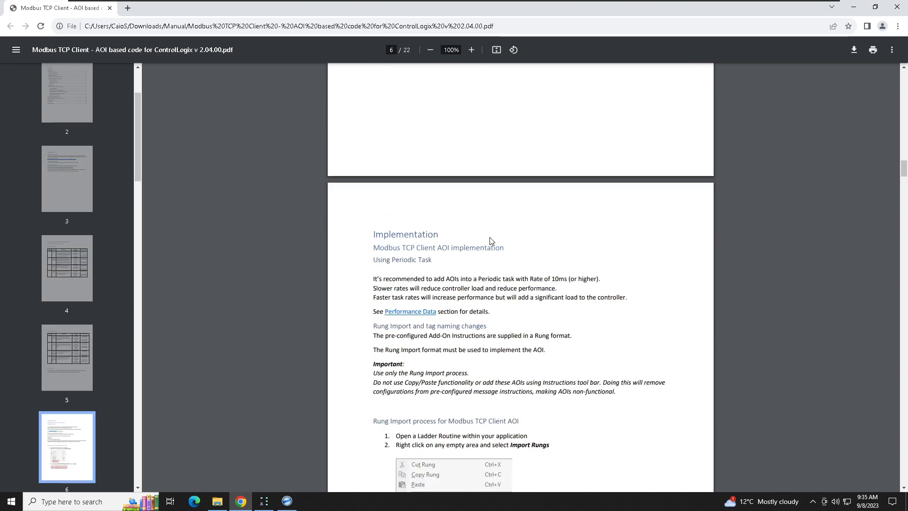
pyautogui.scroll(-1, 492, 241)
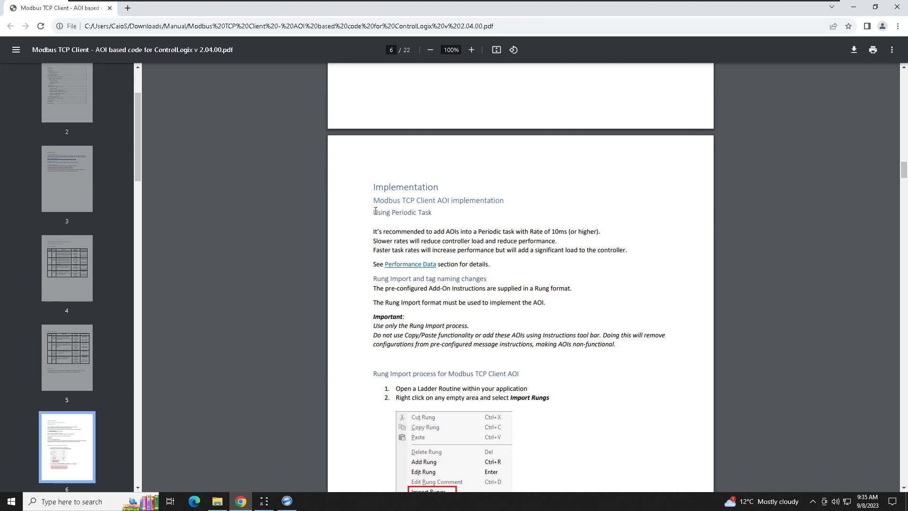
pyautogui.moveTo(372, 199); pyautogui.dragTo(507, 200)
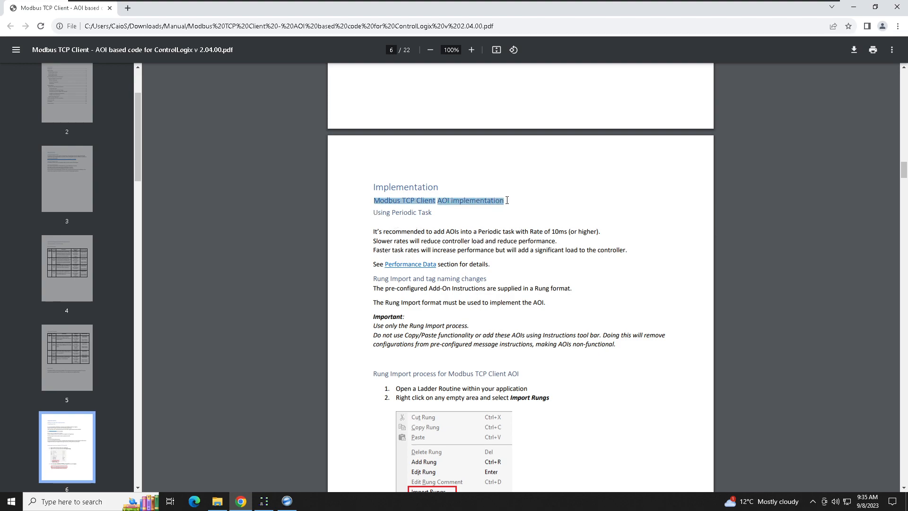
pyautogui.moveTo(375, 213); pyautogui.dragTo(433, 213)
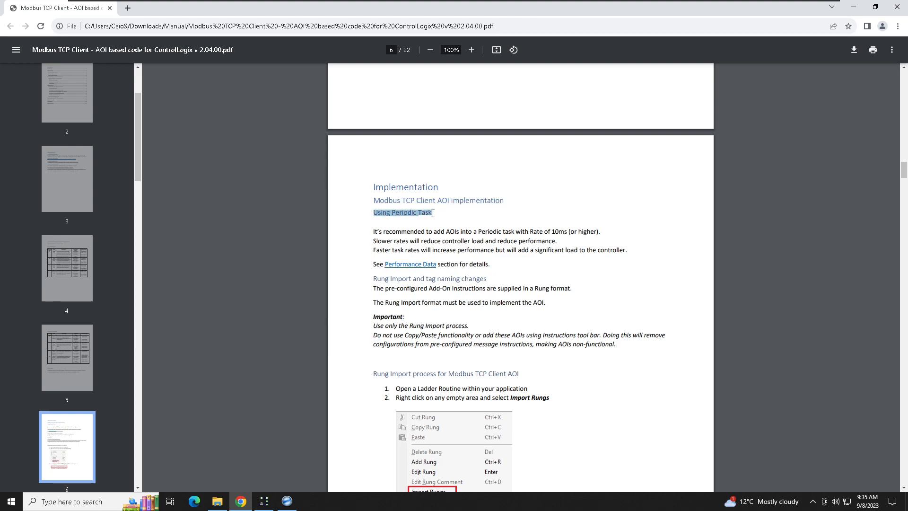
pyautogui.moveTo(527, 231); pyautogui.dragTo(603, 232)
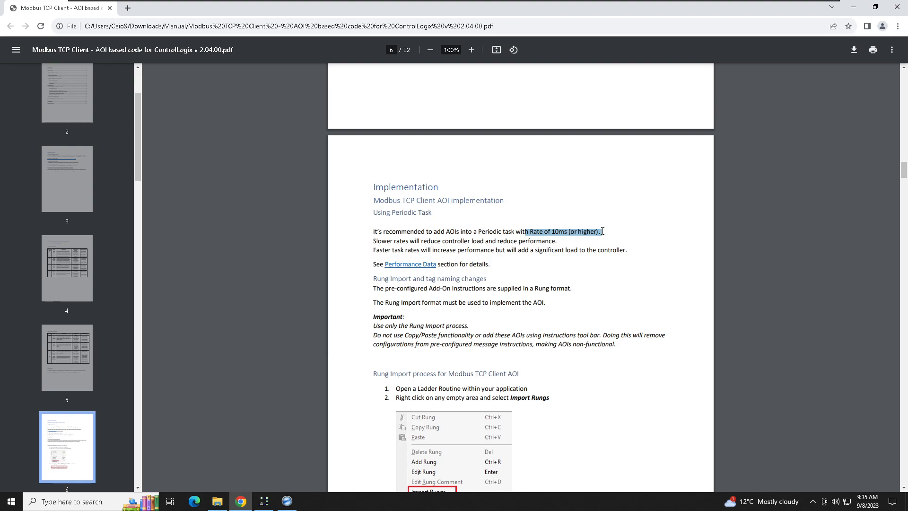
# Step: Put the manual away, switch to Studio 5000 and name the new Logix project Modbus_Client
pyautogui.click(602, 232)
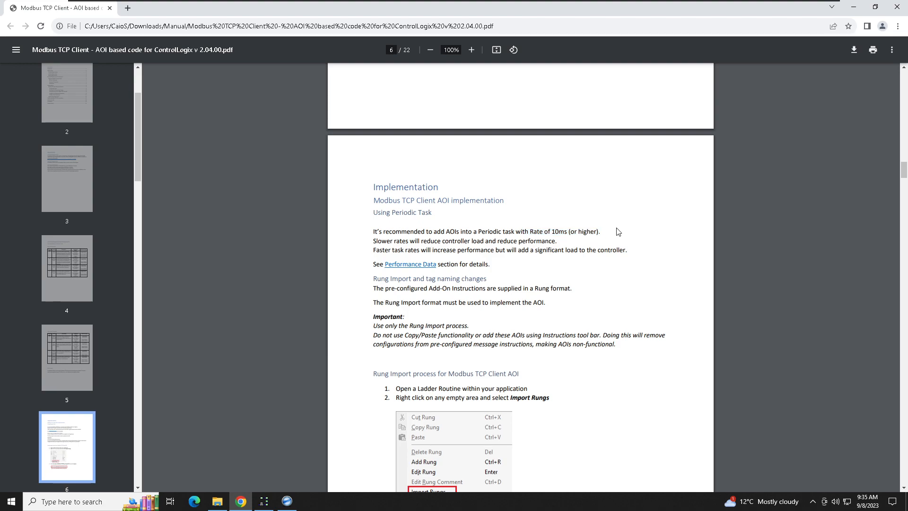
pyautogui.click(853, 7)
pyautogui.click(668, 106)
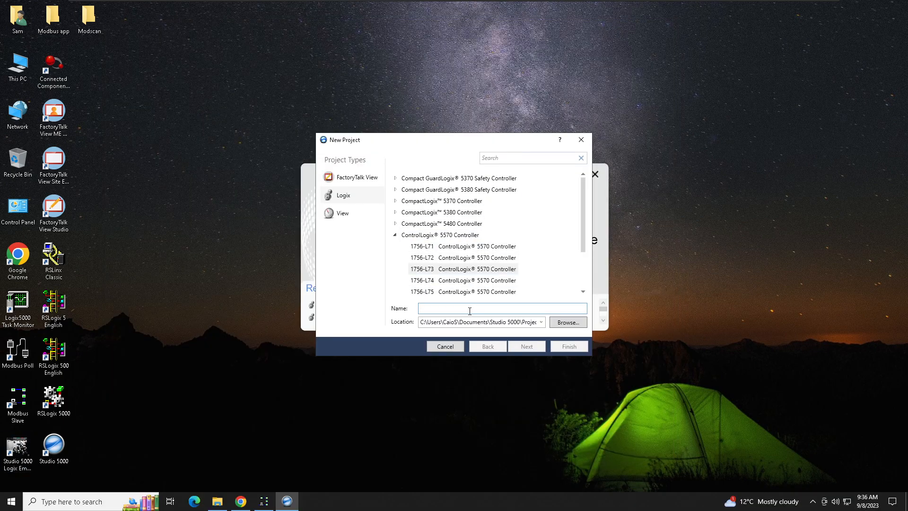
pyautogui.write('M')
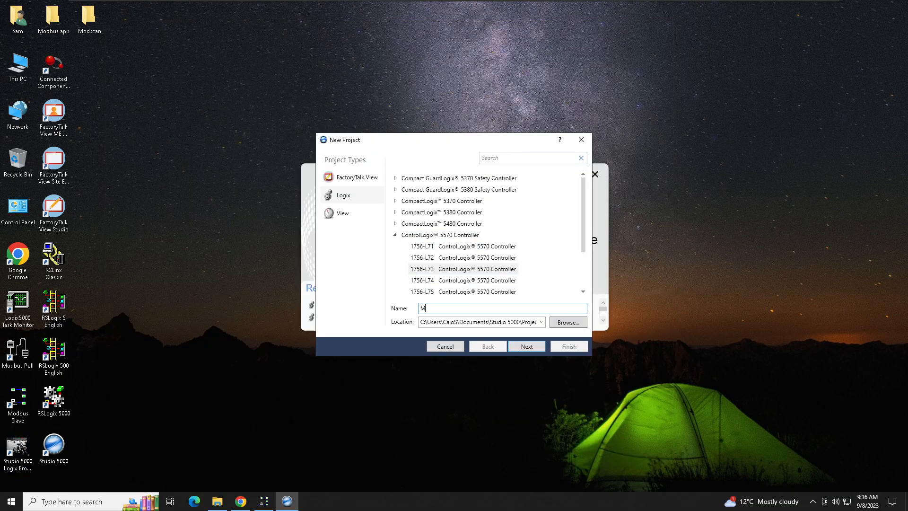
pyautogui.write('odbus_')
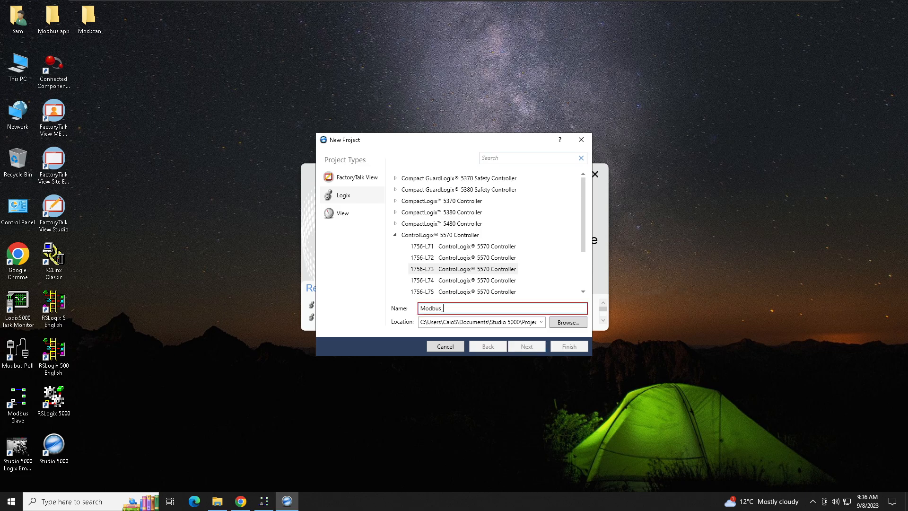
pyautogui.write('Client')
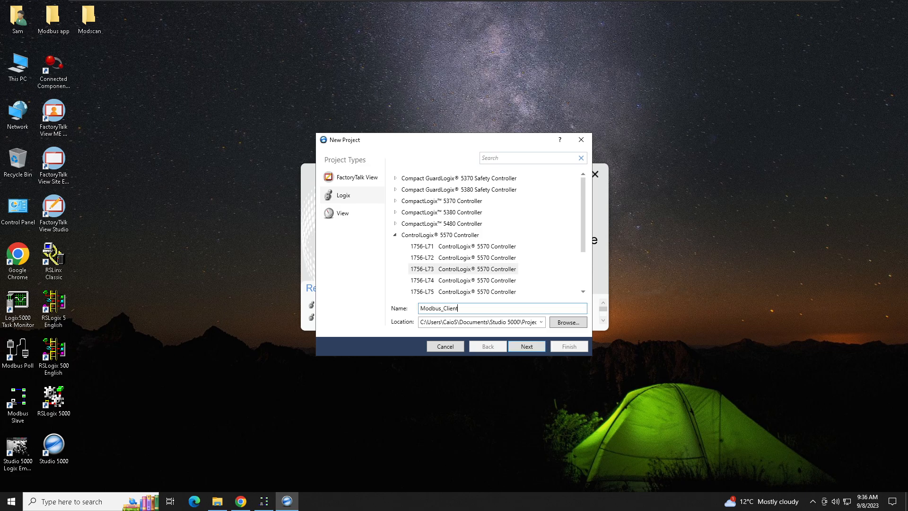
# Step: Search the controller types for 1756-L73 and choose the 1756-L73 ControlLogix 5570 Controller for the project
pyautogui.click(515, 158)
pyautogui.write('1756')
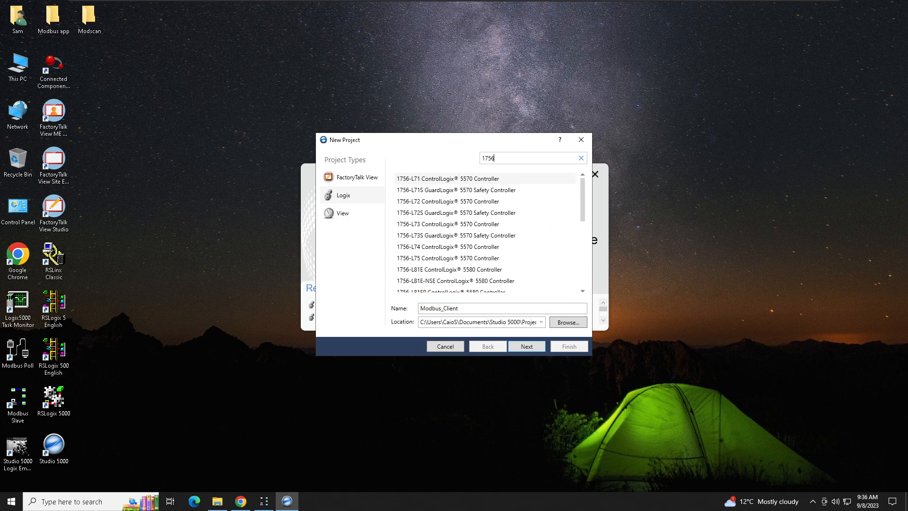
pyautogui.write('-L73')
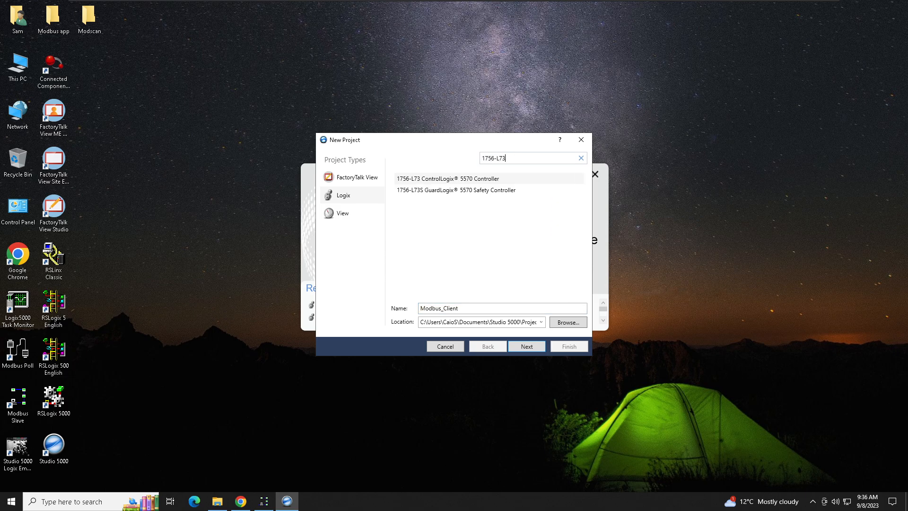
pyautogui.click(504, 180)
pyautogui.click(528, 348)
# Step: Set the controller revision to 32 and finish creating the project
pyautogui.click(386, 188)
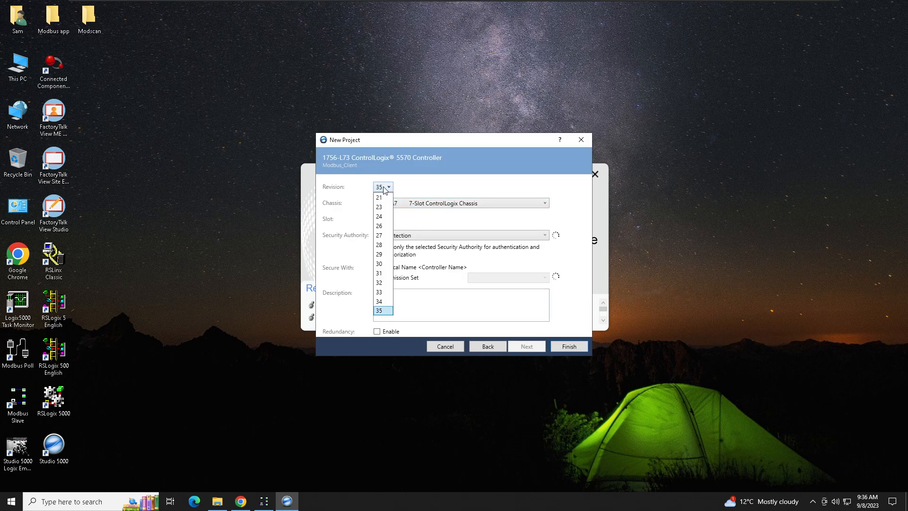
pyautogui.click(383, 283)
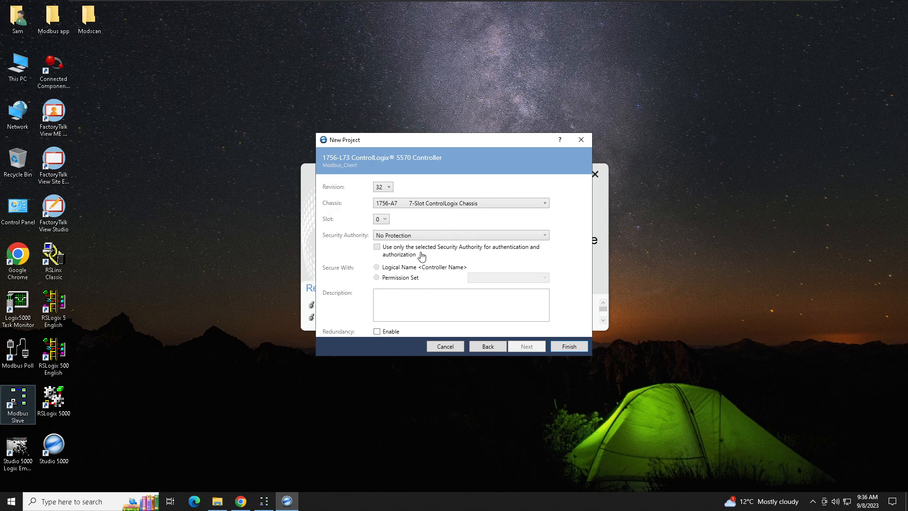
pyautogui.click(568, 347)
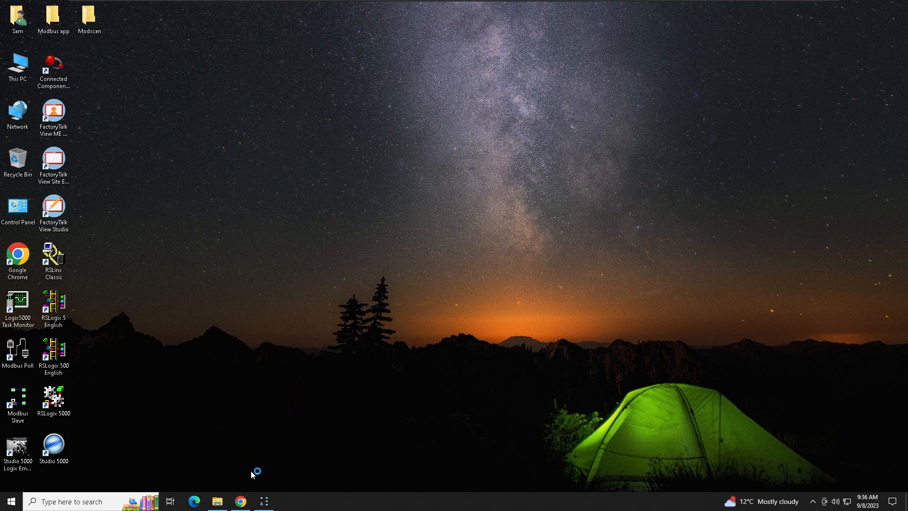
# Step: Switch to Modbus Slave and review the slave definition's ID, function, address and quantity settings
pyautogui.click(268, 501)
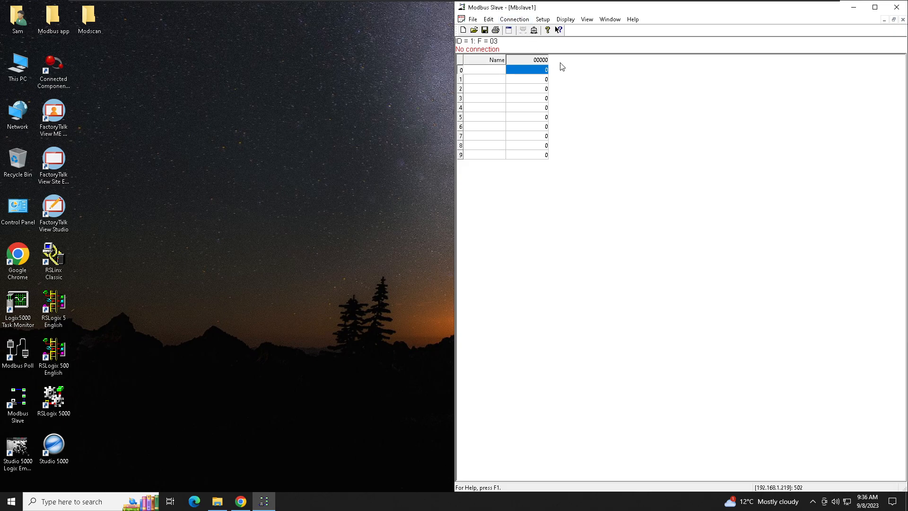
pyautogui.click(855, 8)
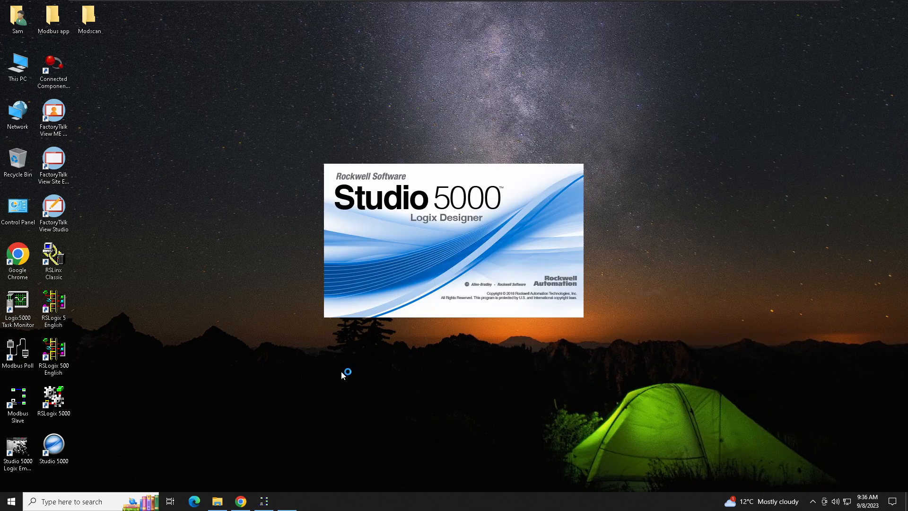
pyautogui.click(264, 502)
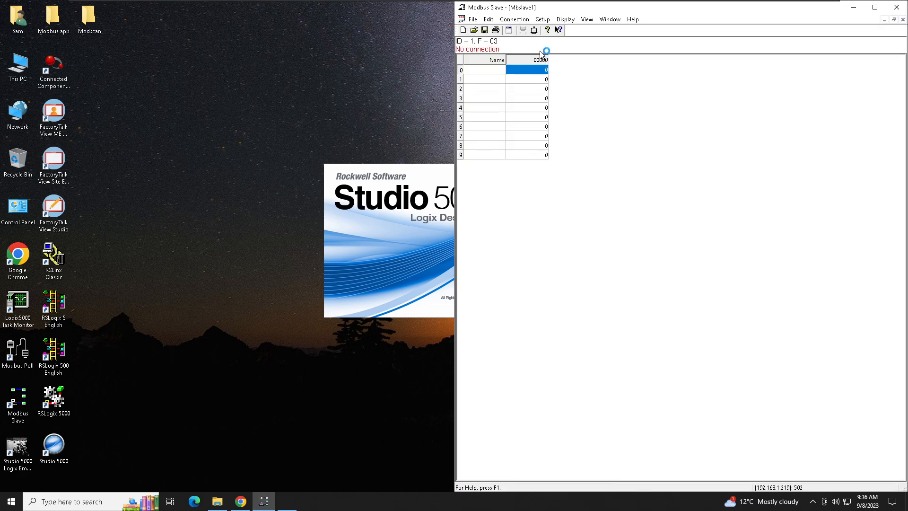
pyautogui.click(543, 20)
pyautogui.click(563, 31)
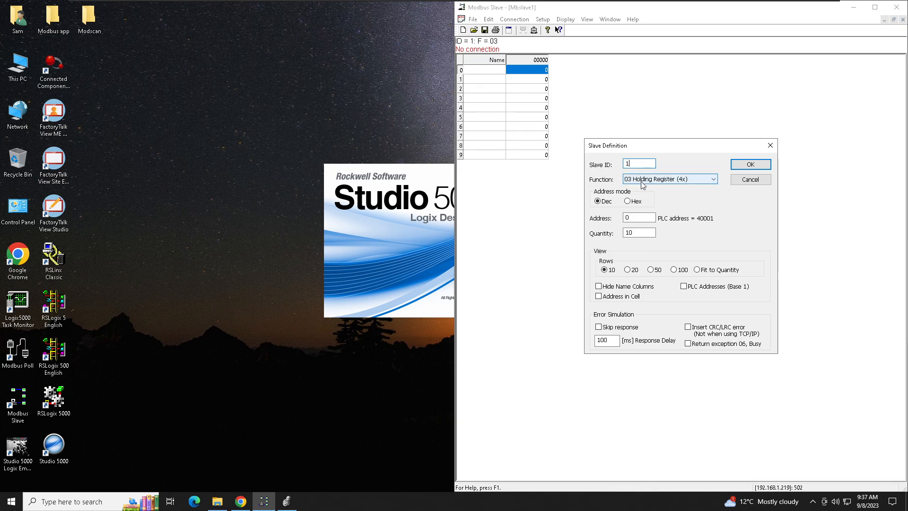
pyautogui.click(634, 232)
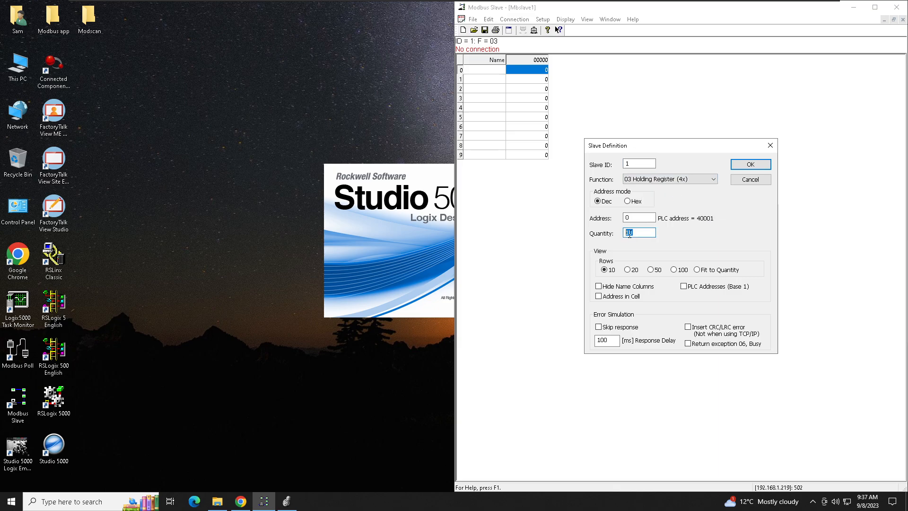
pyautogui.click(644, 218)
pyautogui.click(745, 166)
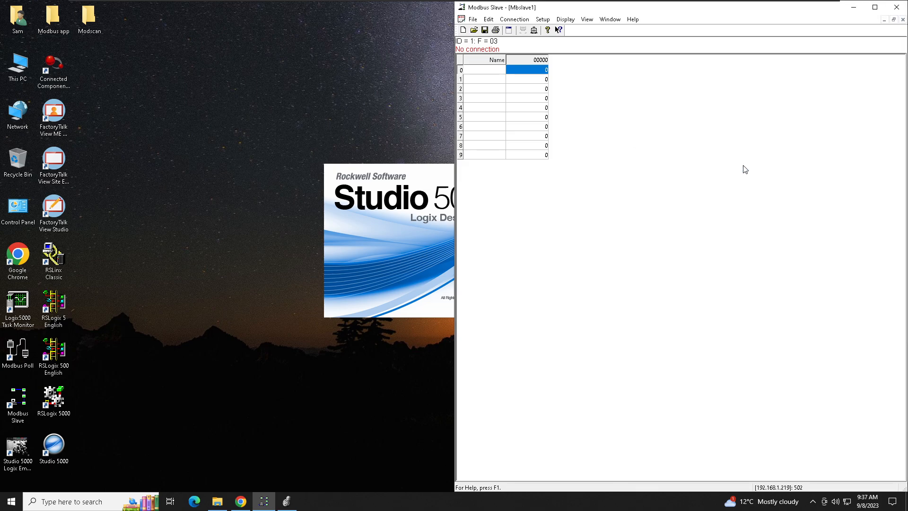
pyautogui.click(854, 9)
pyautogui.rightClick(632, 102)
pyautogui.click(647, 121)
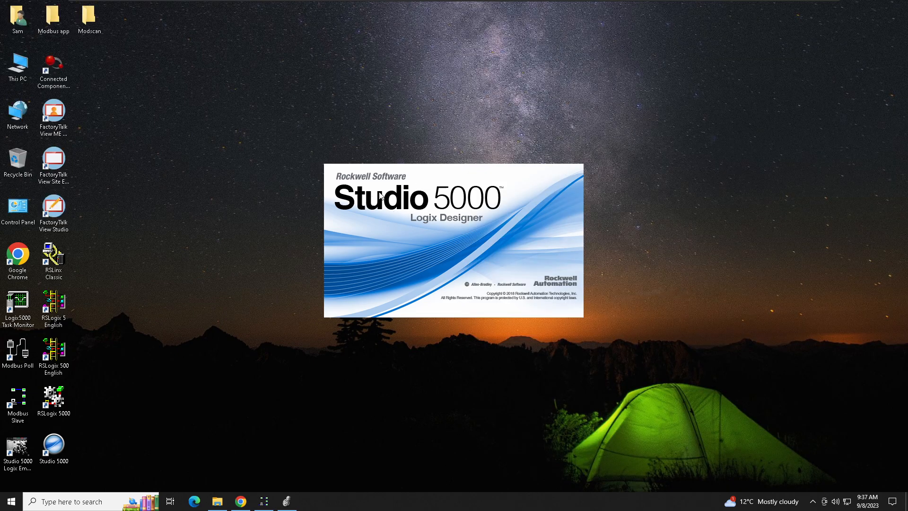
pyautogui.rightClick(611, 130)
pyautogui.click(633, 161)
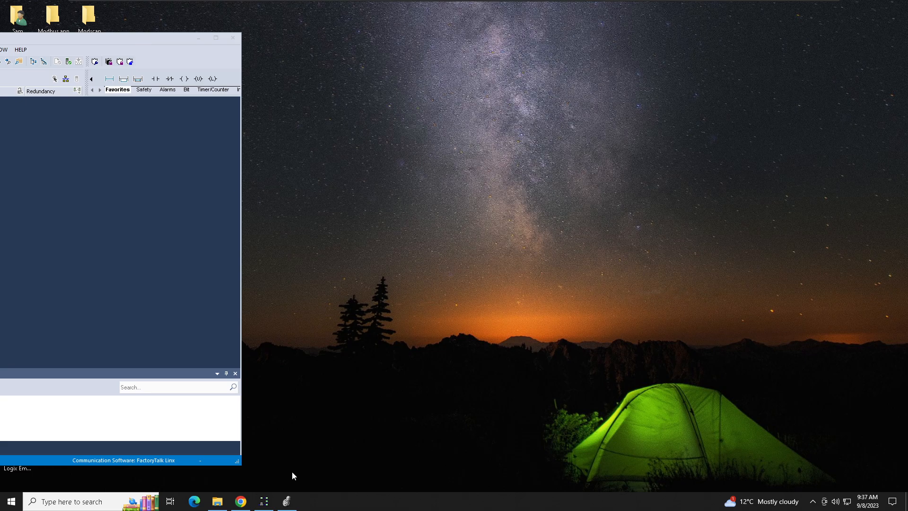
# Step: Check the Using Periodic Task heading in the Modbus TCP Client manual in Chrome
pyautogui.click(246, 505)
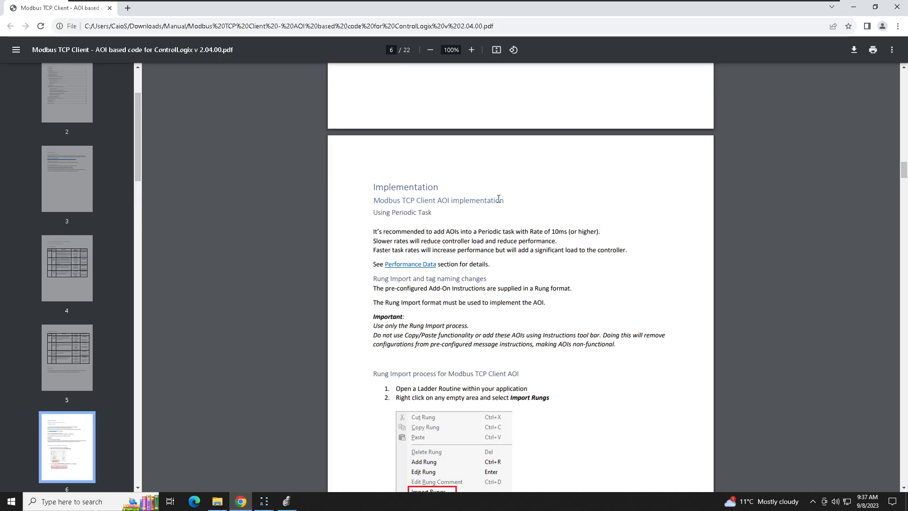
pyautogui.moveTo(401, 216); pyautogui.dragTo(430, 216)
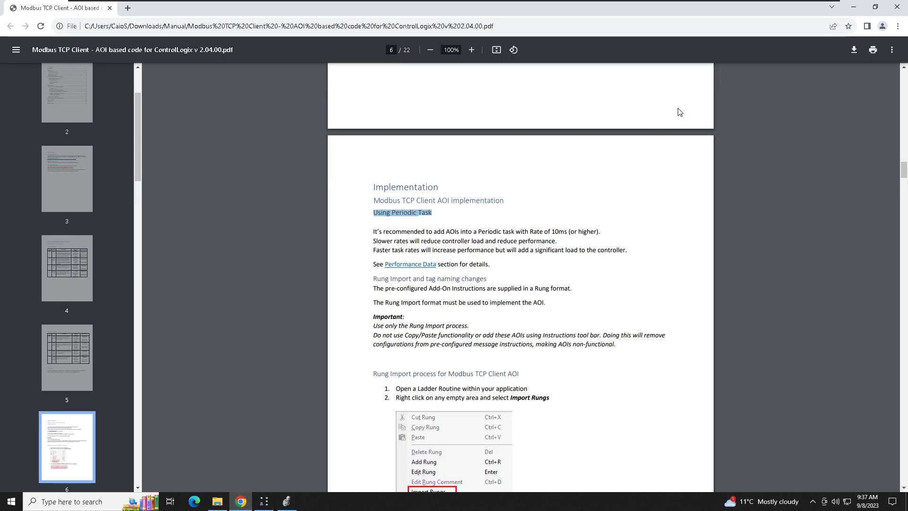
pyautogui.click(854, 7)
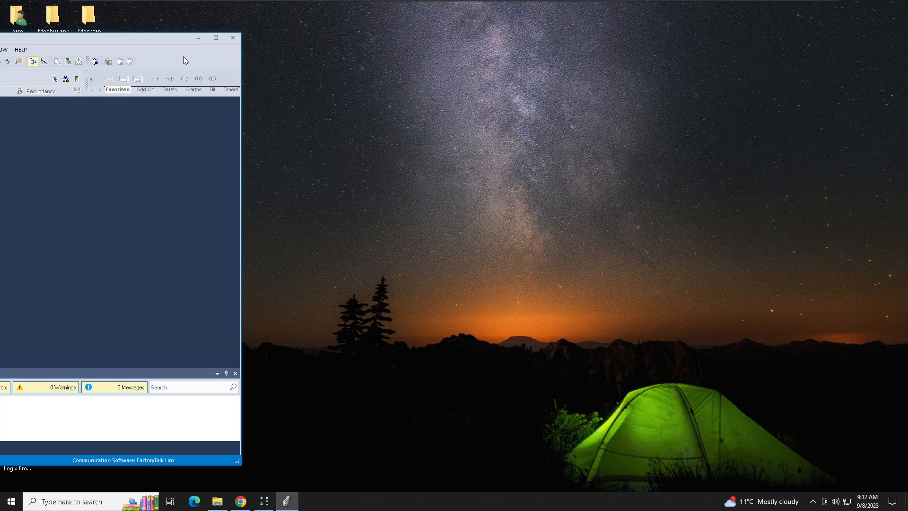
# Step: Bring the Logix Designer window fully onto the screen and maximize it
pyautogui.moveTo(117, 38); pyautogui.dragTo(481, 39)
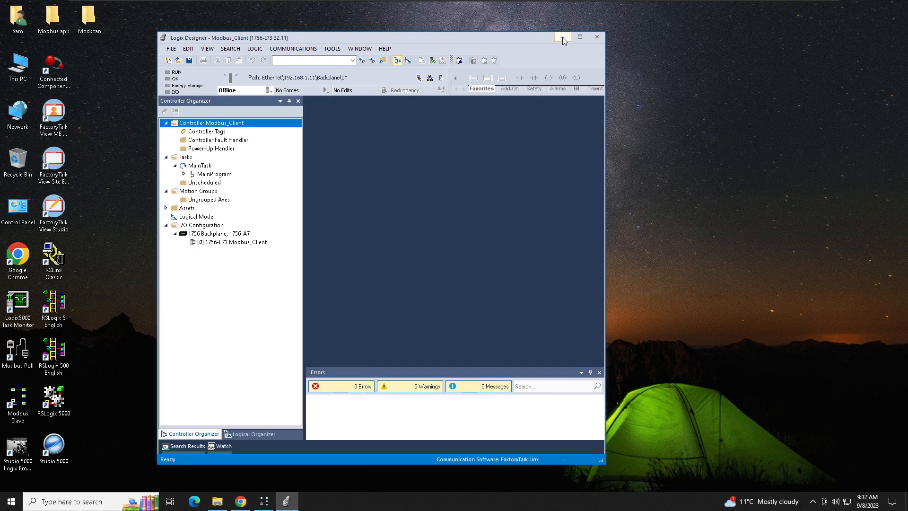
pyautogui.click(579, 36)
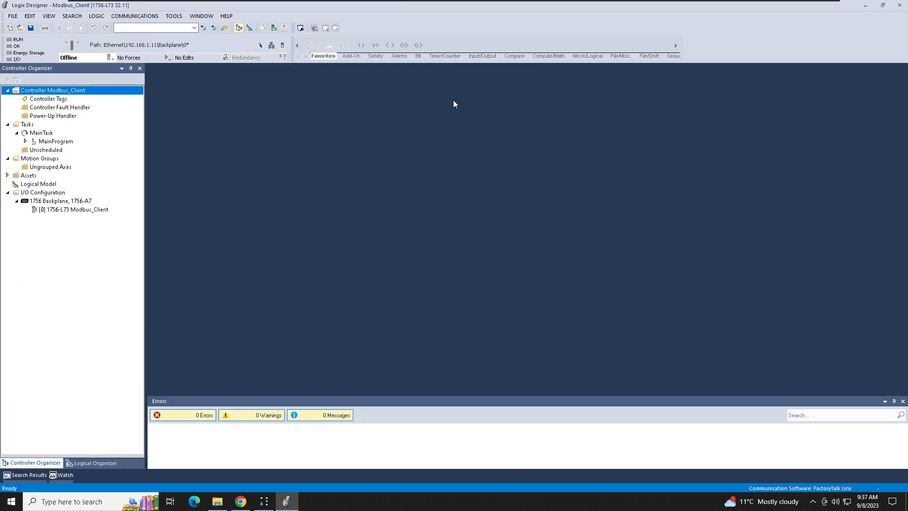
# Step: Try to change the communication software while the Modbus_Client project is open
pyautogui.click(133, 16)
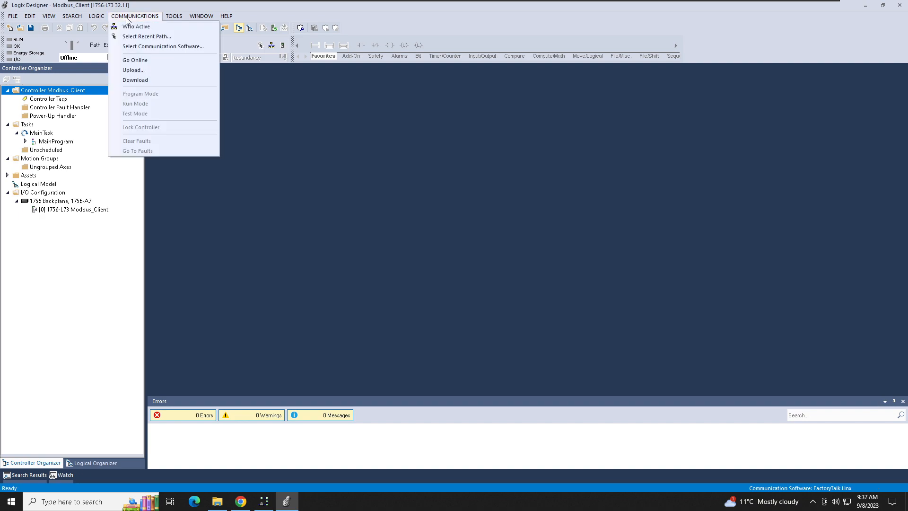
pyautogui.click(146, 47)
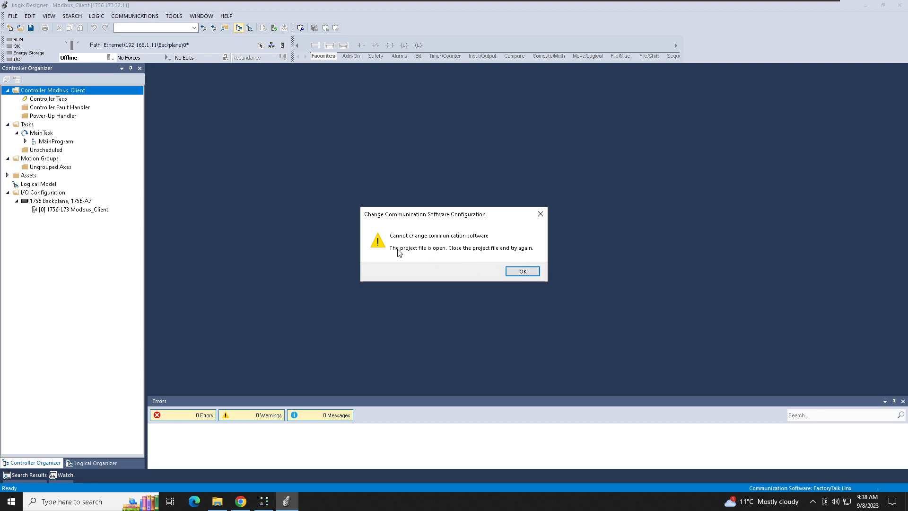
pyautogui.click(522, 270)
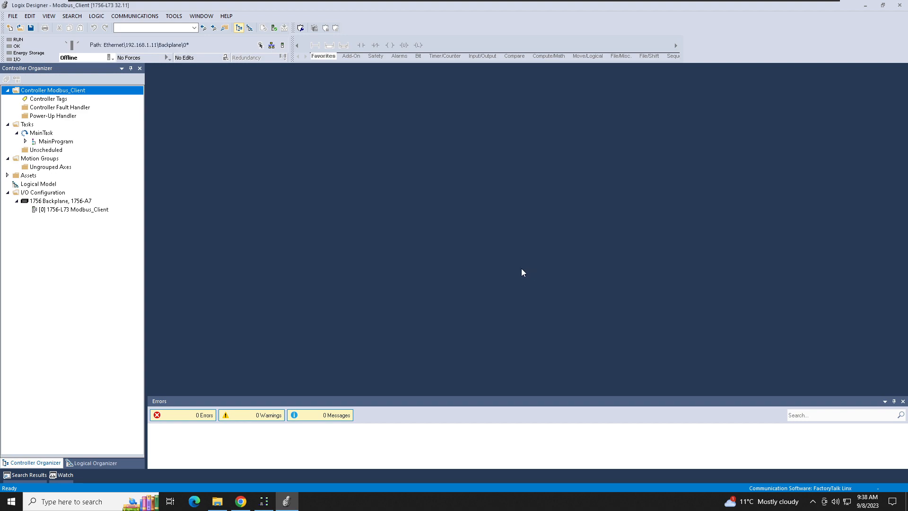
# Step: Save and close the Modbus_Client project
pyautogui.click(31, 28)
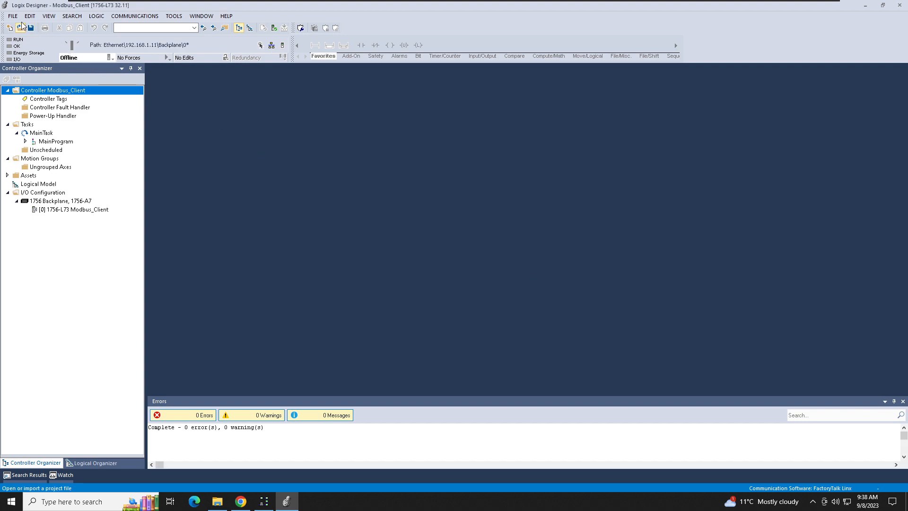
pyautogui.click(13, 16)
pyautogui.click(23, 46)
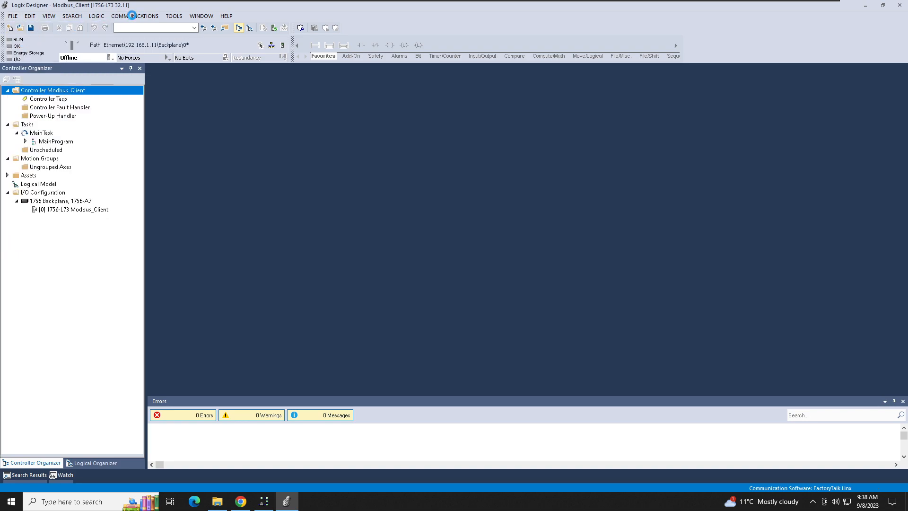
# Step: Select RSLinx Classic as the communication software for Logix Designer
pyautogui.click(135, 16)
pyautogui.click(148, 46)
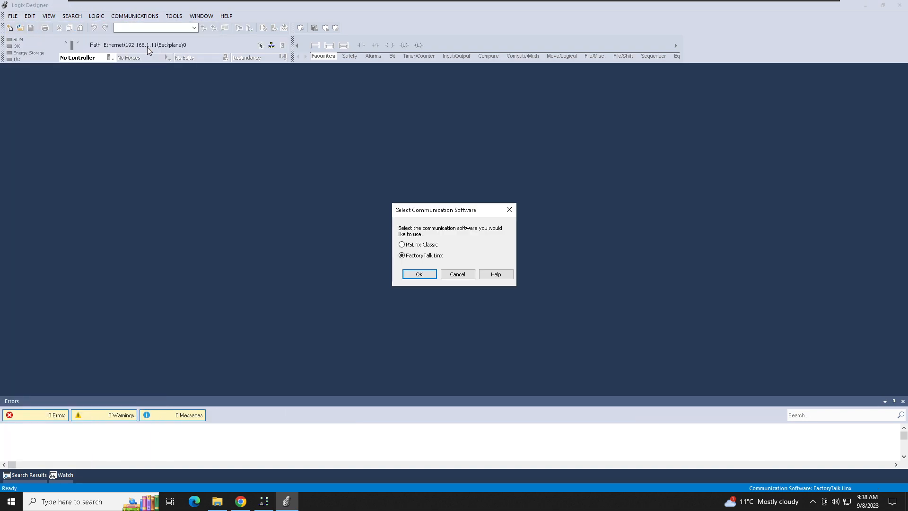
pyautogui.click(418, 244)
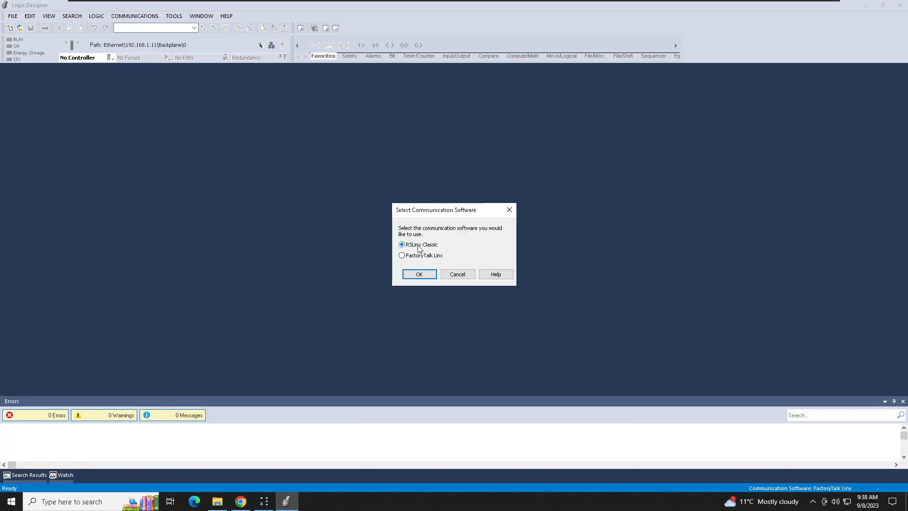
pyautogui.click(419, 274)
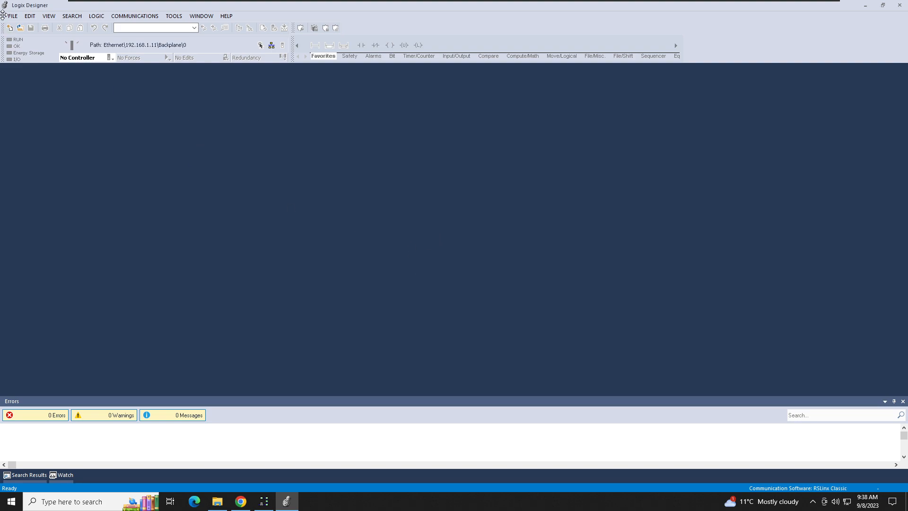
# Step: Reopen the saved Modbus_Client project
pyautogui.click(20, 29)
pyautogui.click(215, 197)
pyautogui.click(440, 366)
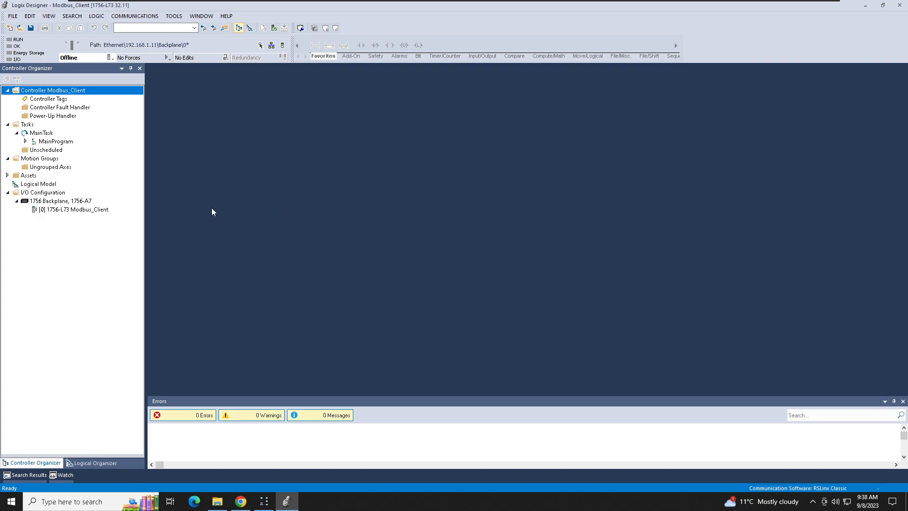
# Step: Create a periodic task named Modbus_Client with a period of 20 ms
pyautogui.rightClick(29, 126)
pyautogui.click(54, 132)
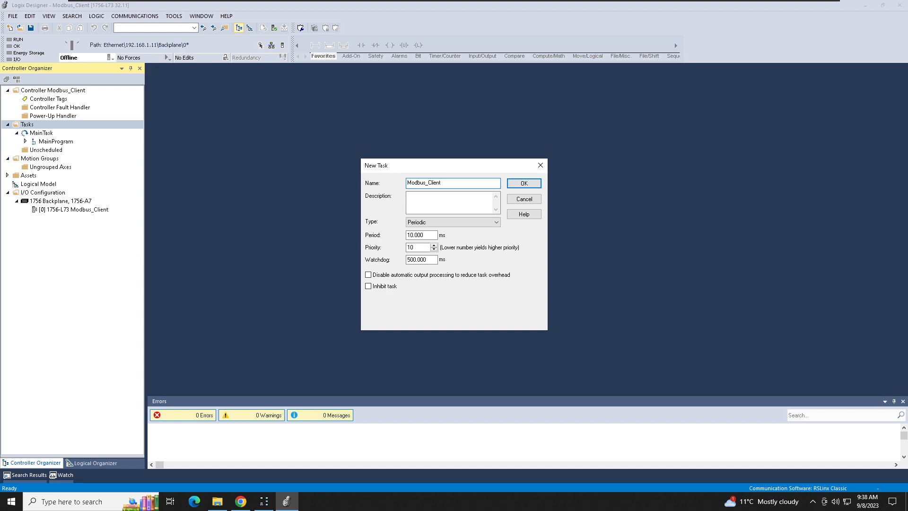
pyautogui.press('Tab')
pyautogui.press('Tab')
pyautogui.press('Tab')
pyautogui.write('20')
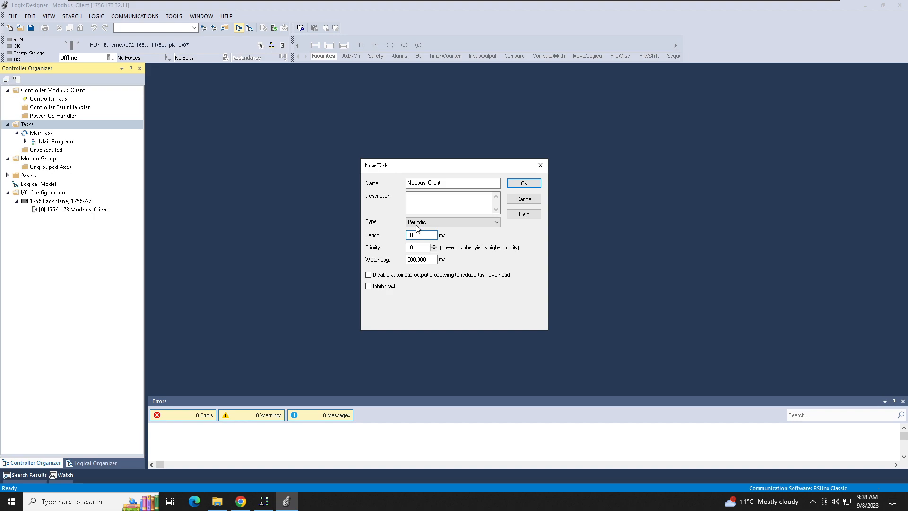
pyautogui.click(523, 185)
# Step: Add a new program named Main_Client to the Modbus_Client periodic task
pyautogui.rightClick(39, 152)
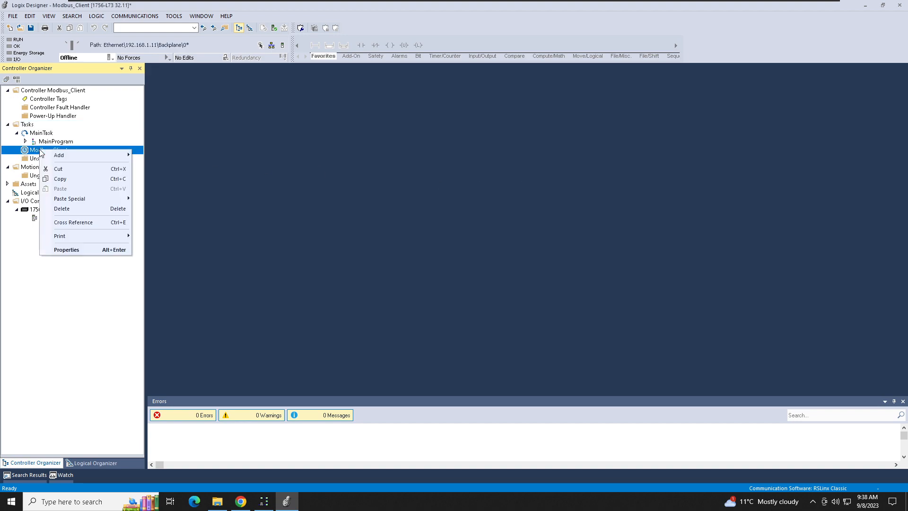
pyautogui.moveTo(76, 157)
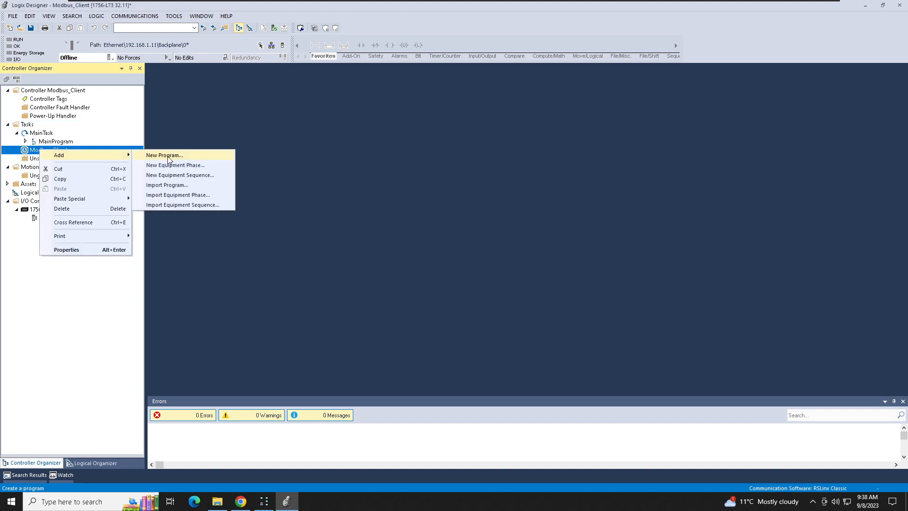
pyautogui.click(169, 159)
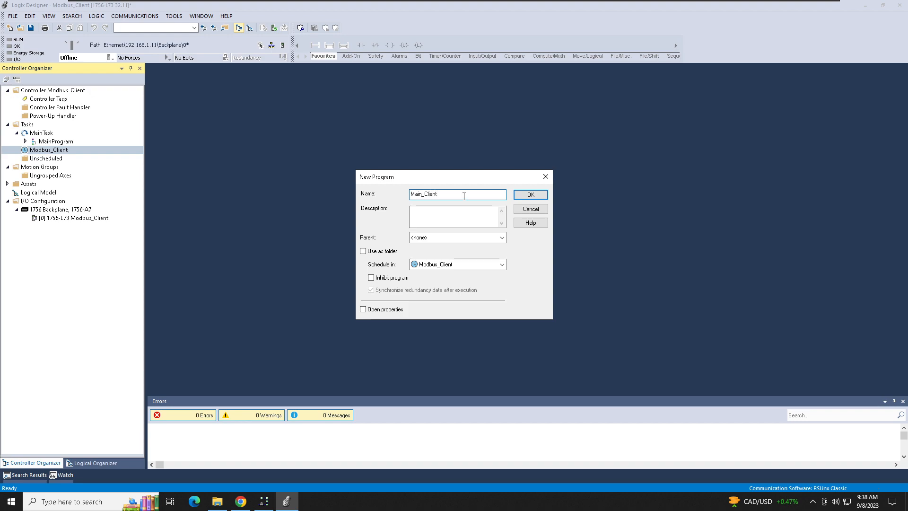
pyautogui.write('Main_Client')
pyautogui.click(531, 194)
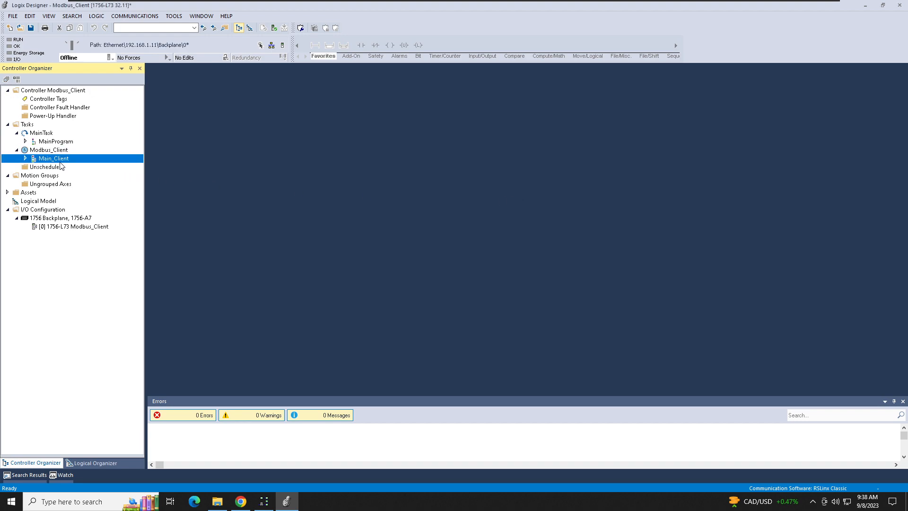
# Step: Add a ladder diagram routine named Client to the Main_Client program as its main routine
pyautogui.doubleClick(34, 159)
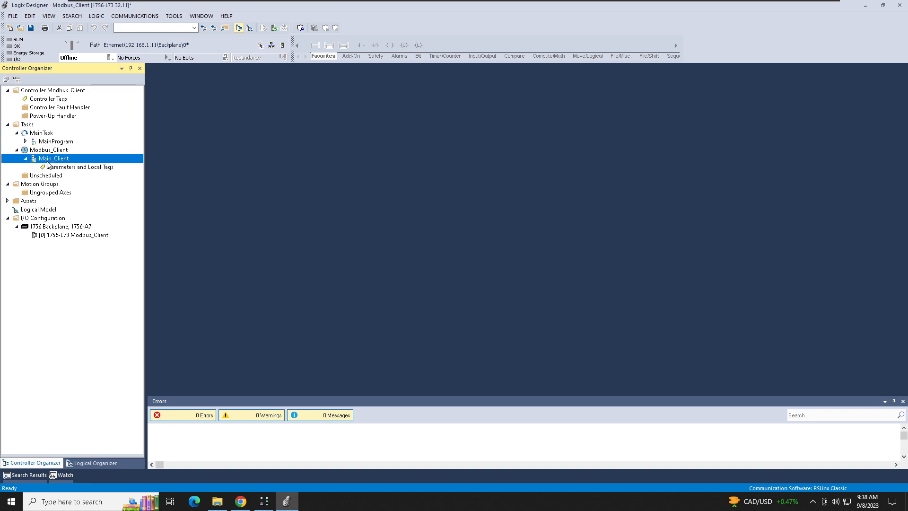
pyautogui.click(25, 141)
pyautogui.click(25, 141)
pyautogui.rightClick(53, 163)
pyautogui.moveTo(88, 163)
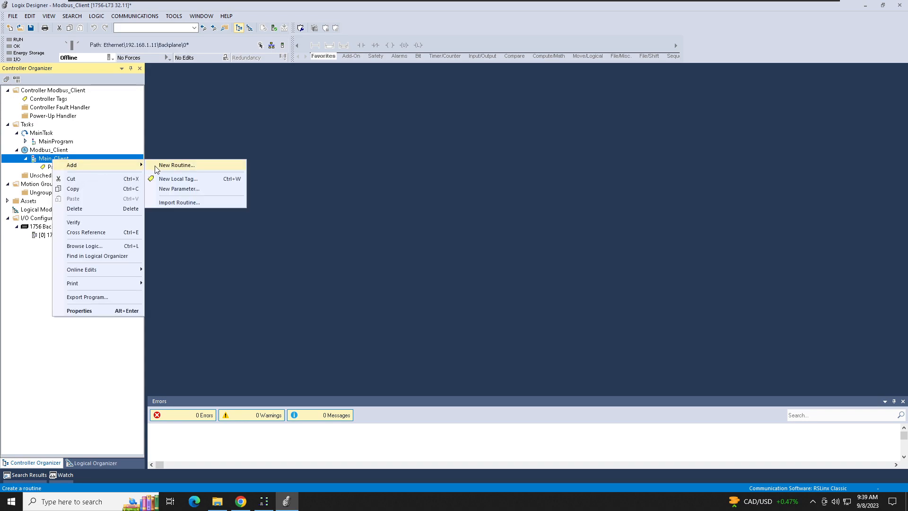
pyautogui.click(221, 164)
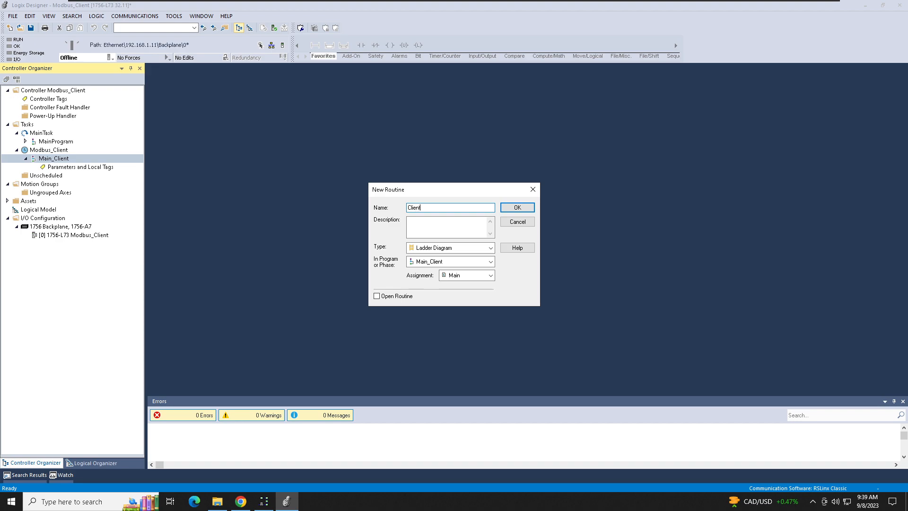
pyautogui.write('Client')
pyautogui.click(519, 208)
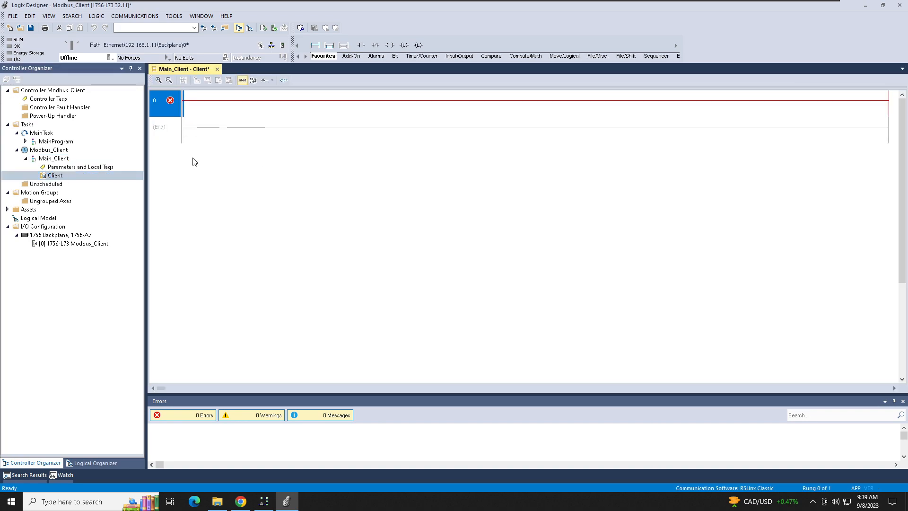
# Step: Delete the empty rung in the Client routine and choose raC_Opr_NetModbusTCPClient_Rung.L5X for rung import
pyautogui.press('Delete')
pyautogui.rightClick(172, 105)
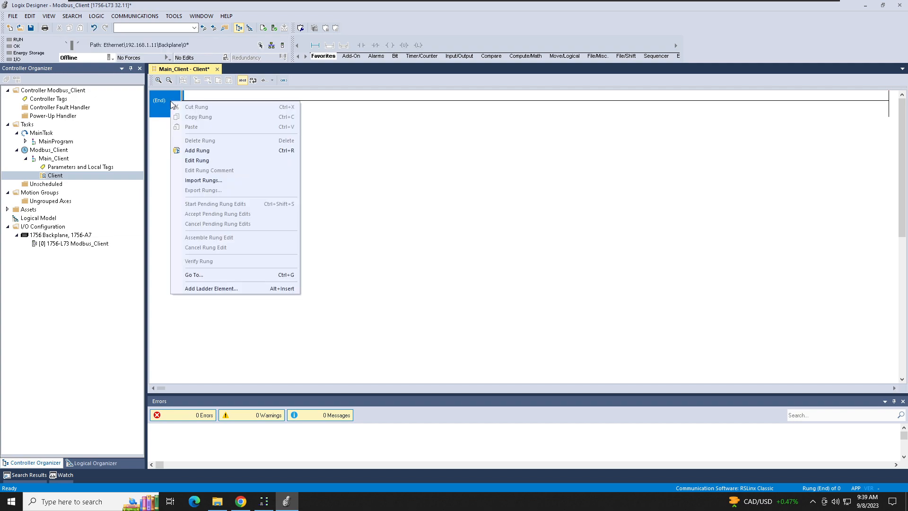
pyautogui.click(204, 181)
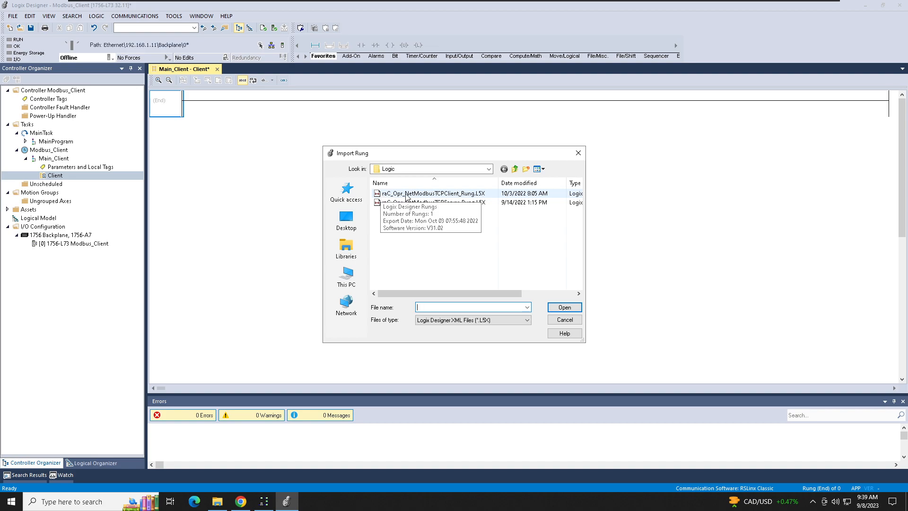
pyautogui.click(438, 194)
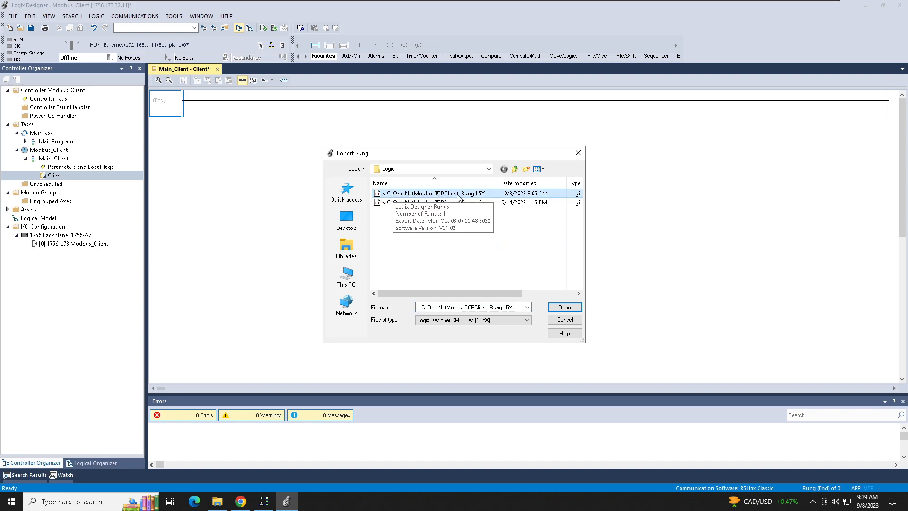
pyautogui.click(564, 308)
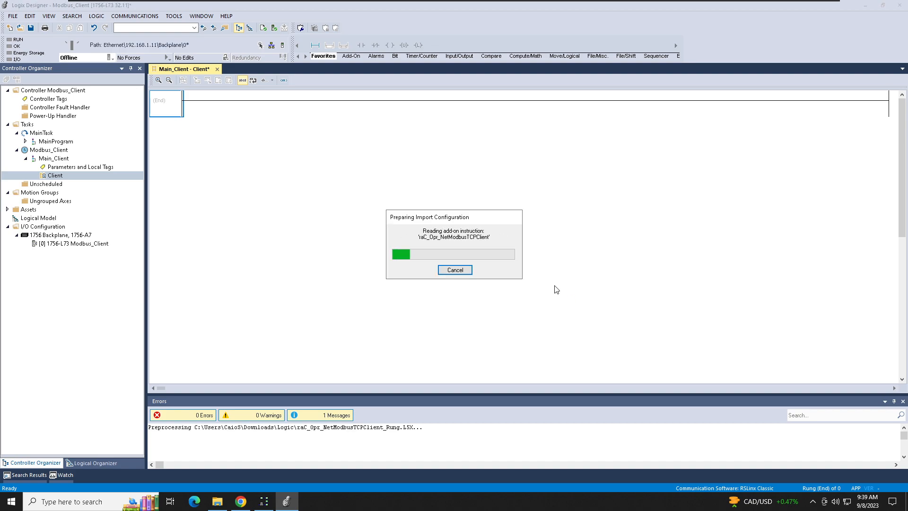
# Step: Check the final tag name instructions in the Chrome manual and complete the rung import with the default Client_01 names
pyautogui.click(241, 501)
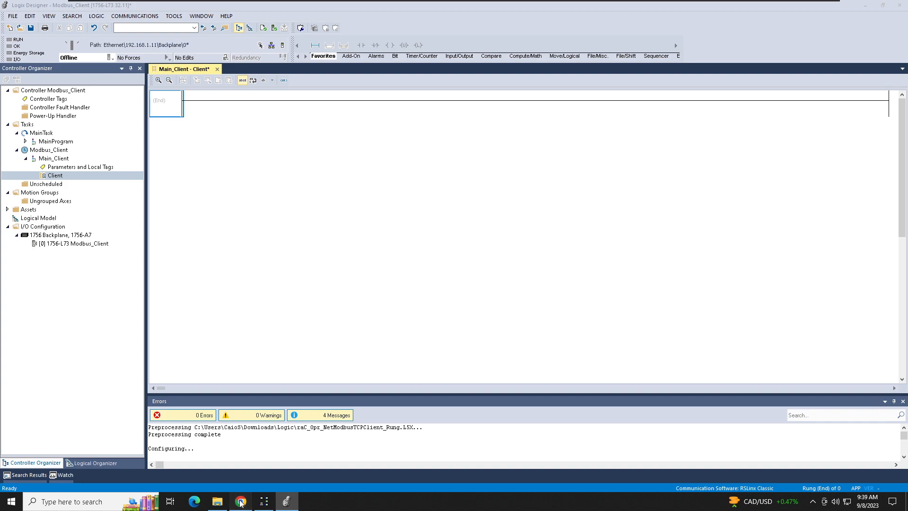
pyautogui.scroll(-10, 453, 328)
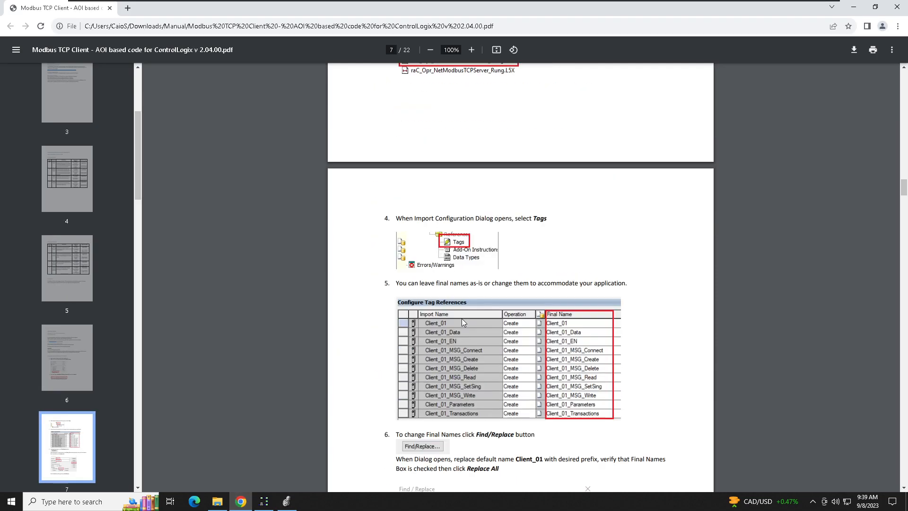
pyautogui.scroll(-2, 462, 322)
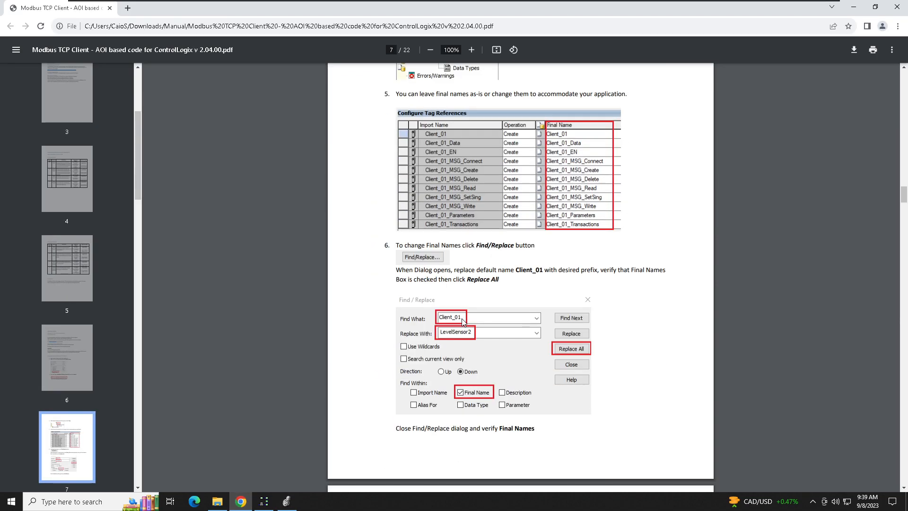
pyautogui.moveTo(431, 245); pyautogui.dragTo(533, 245)
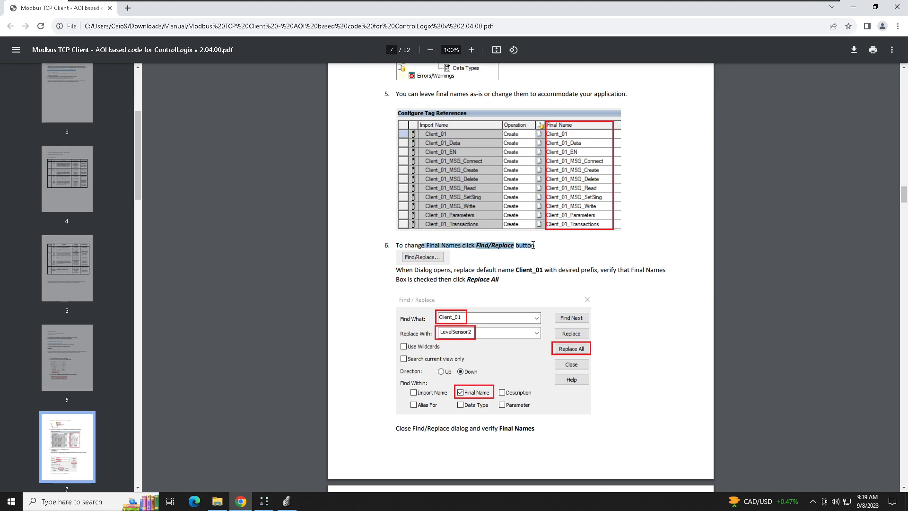
pyautogui.click(533, 245)
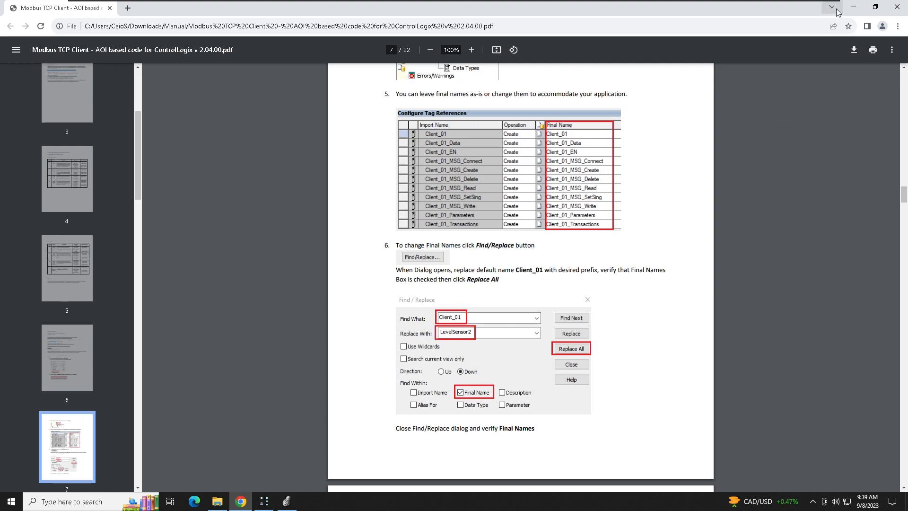
pyautogui.click(854, 11)
pyautogui.click(543, 376)
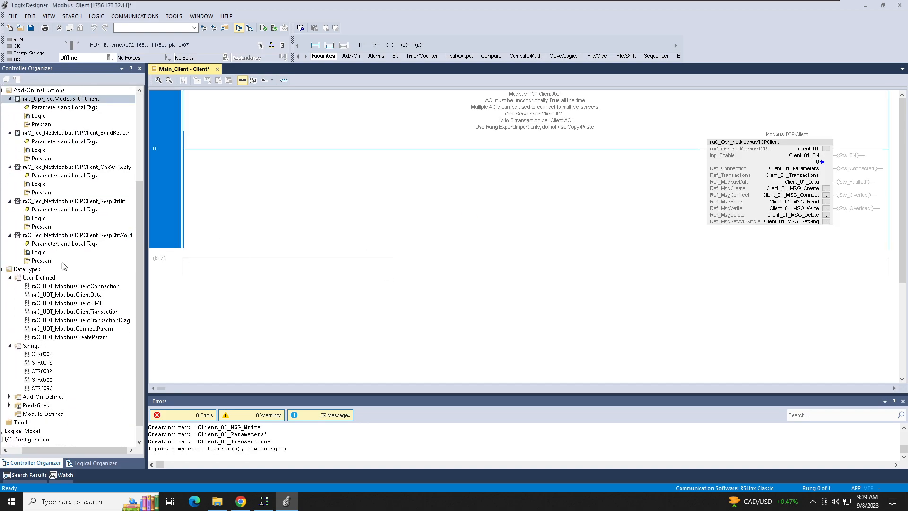
# Step: Review the imported Modbus TCP Client instruction and its assets, collapsing the Add-On Instructions folder
pyautogui.click(783, 145)
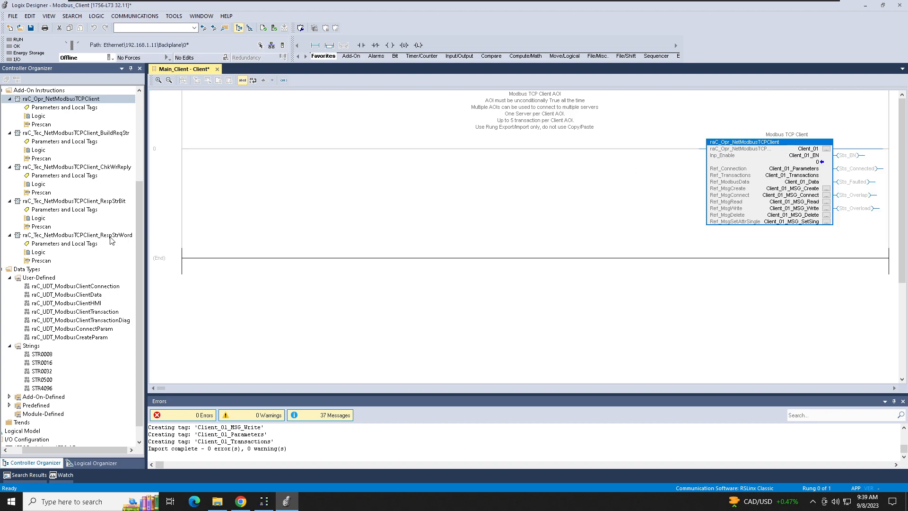
pyautogui.moveTo(137, 289); pyautogui.dragTo(137, 228)
pyautogui.moveTo(87, 453); pyautogui.dragTo(72, 454)
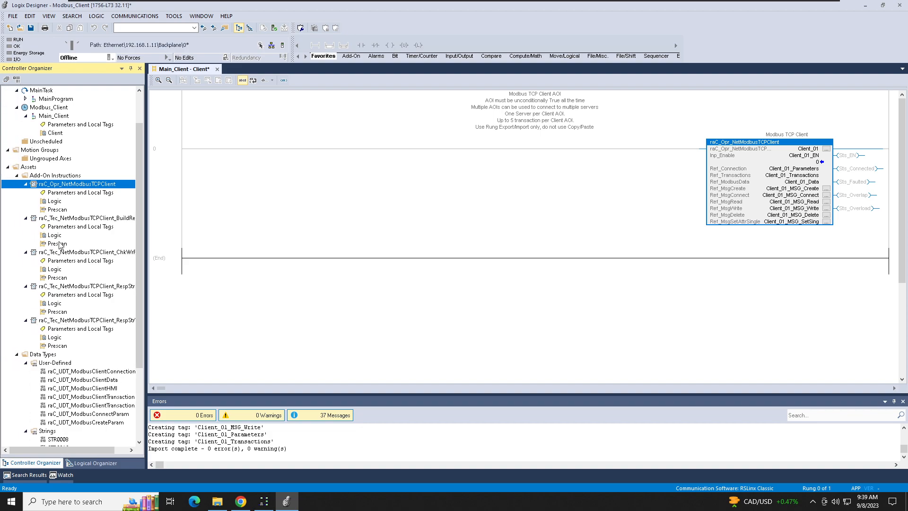
pyautogui.click(17, 176)
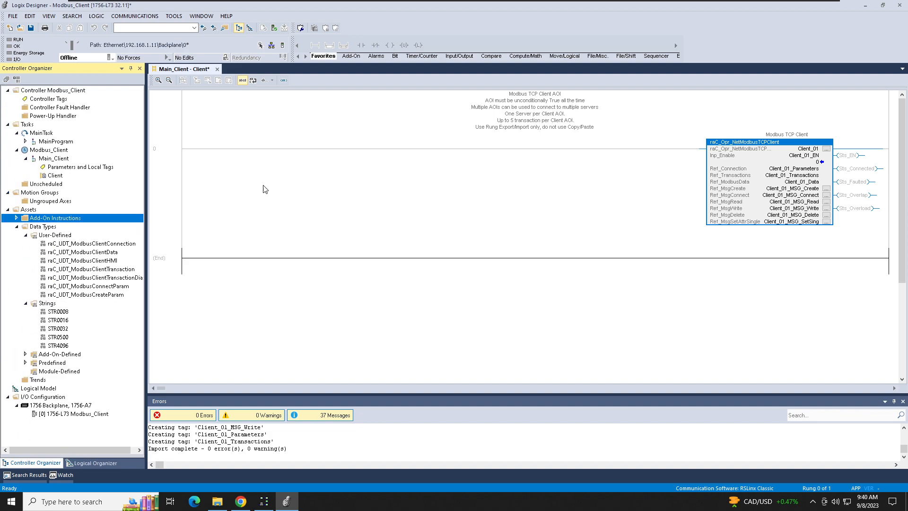
pyautogui.click(790, 169)
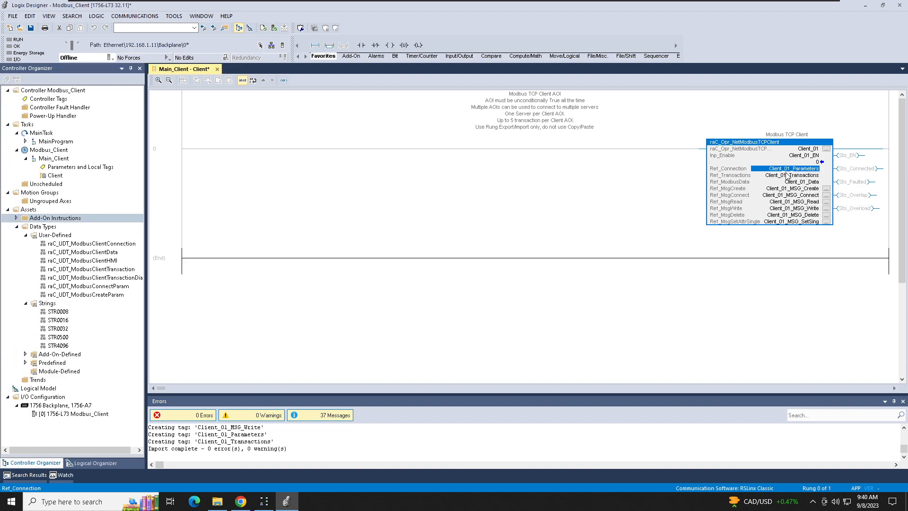
# Step: Consult the manual's Ref_Connection procedure in Chrome and monitor the Client_01_Parameters tag with its members expanded
pyautogui.click(241, 501)
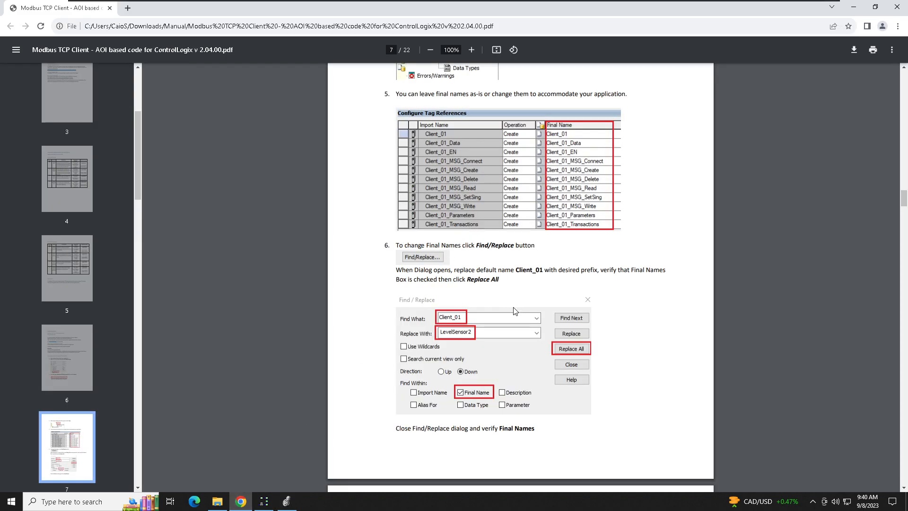
pyautogui.scroll(-14, 515, 311)
pyautogui.scroll(-7, 515, 311)
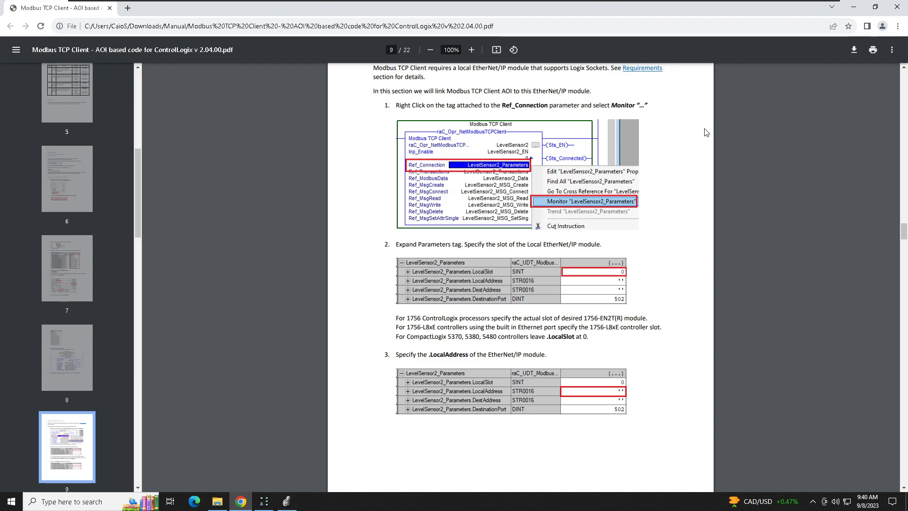
pyautogui.click(854, 7)
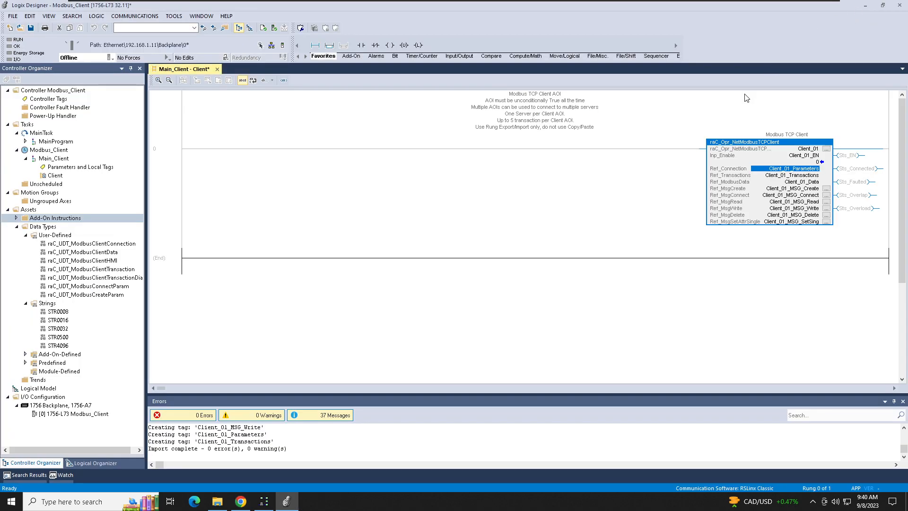
pyautogui.rightClick(788, 171)
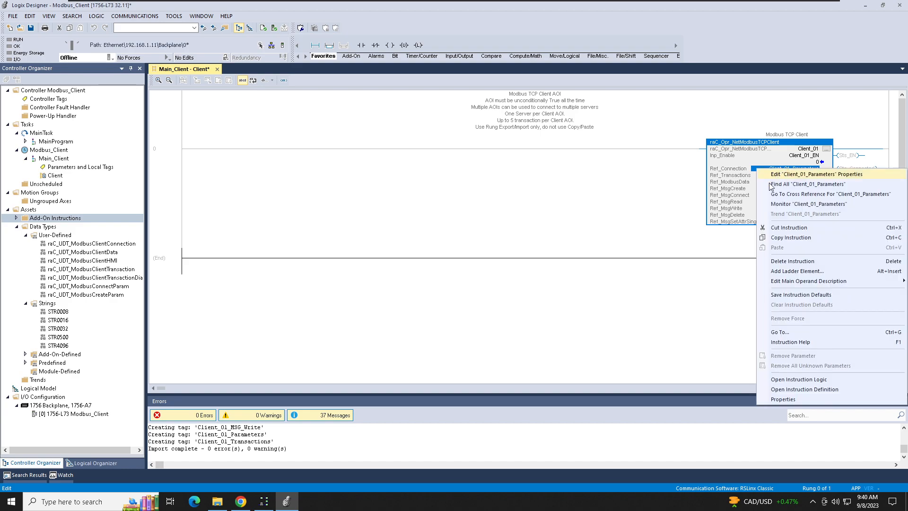
pyautogui.click(787, 204)
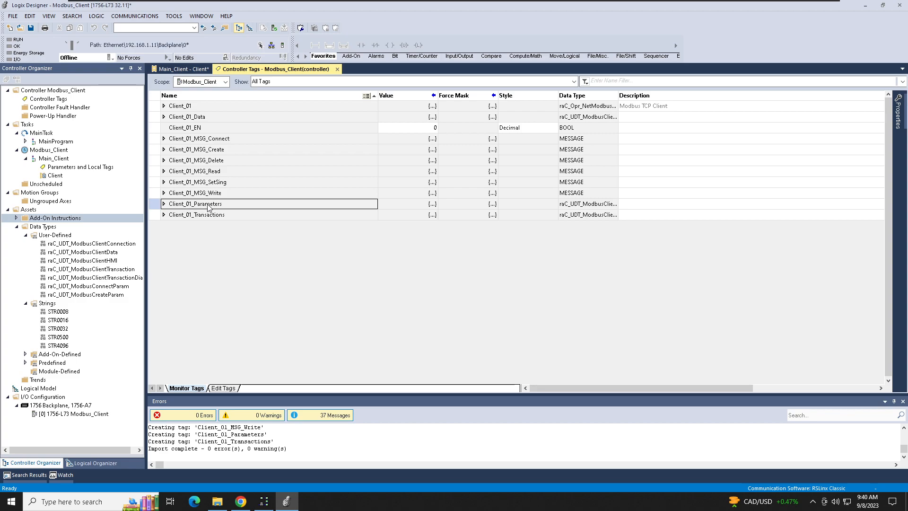
pyautogui.click(164, 204)
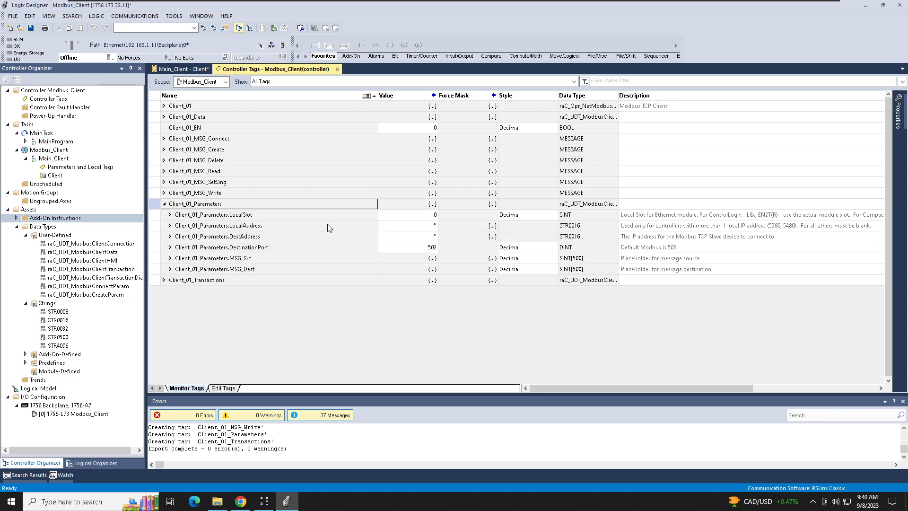
# Step: Check the Ethernet module's slot in the Camera app's rack view and set Client_01_Parameters.LocalSlot to 1
pyautogui.click(392, 214)
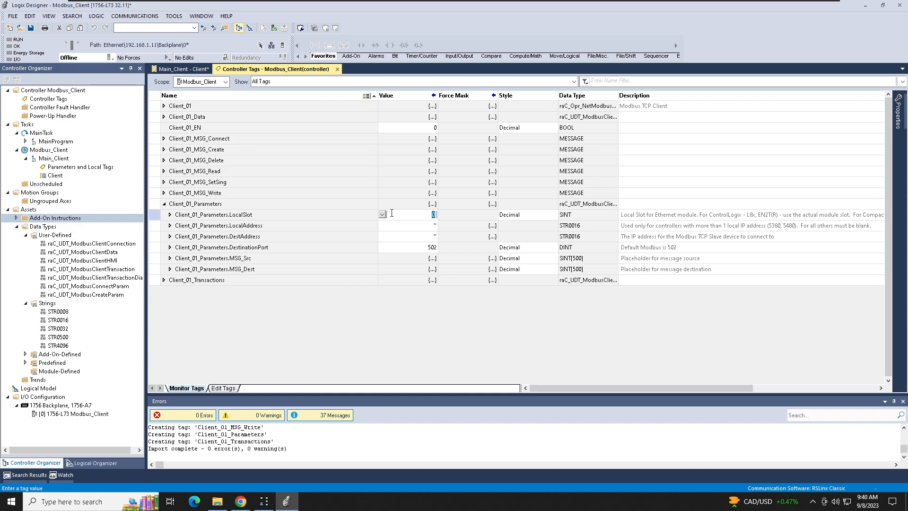
pyautogui.hotkey('alt', 'Tab')
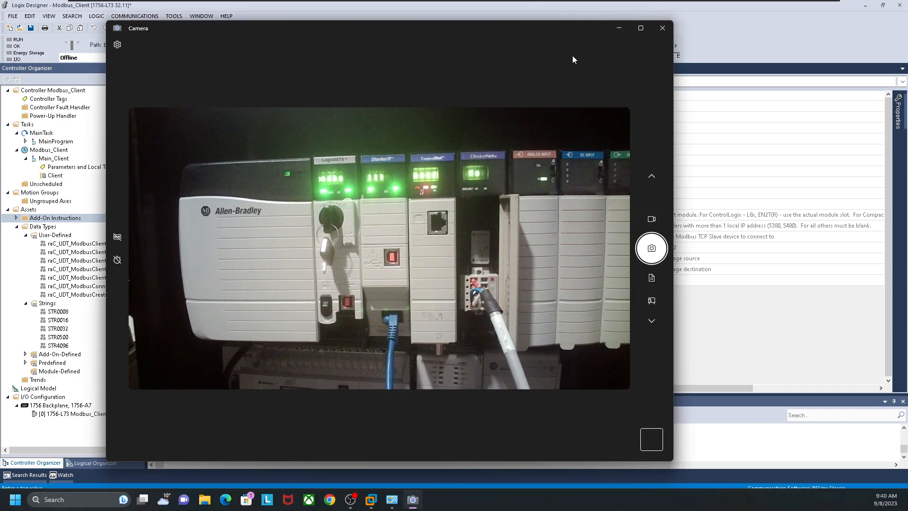
pyautogui.click(619, 28)
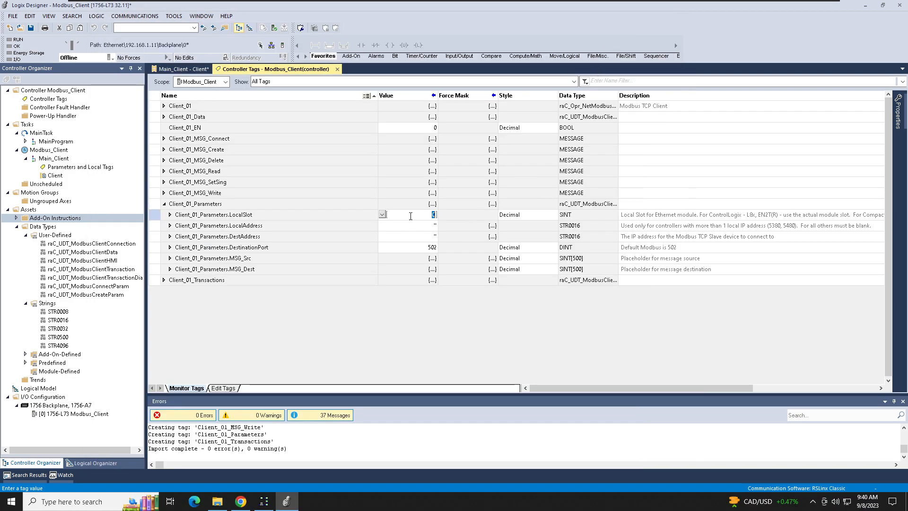
pyautogui.press('Return')
pyautogui.click(410, 227)
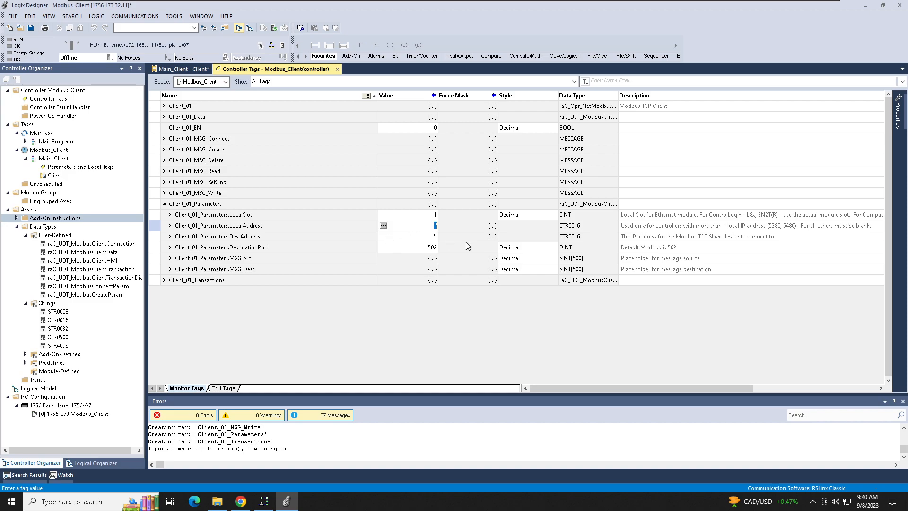
# Step: Check the simulator's IP address in Modbus Slave and set Client_01_Parameters.DestAddress to 192.168.1.219
pyautogui.click(642, 239)
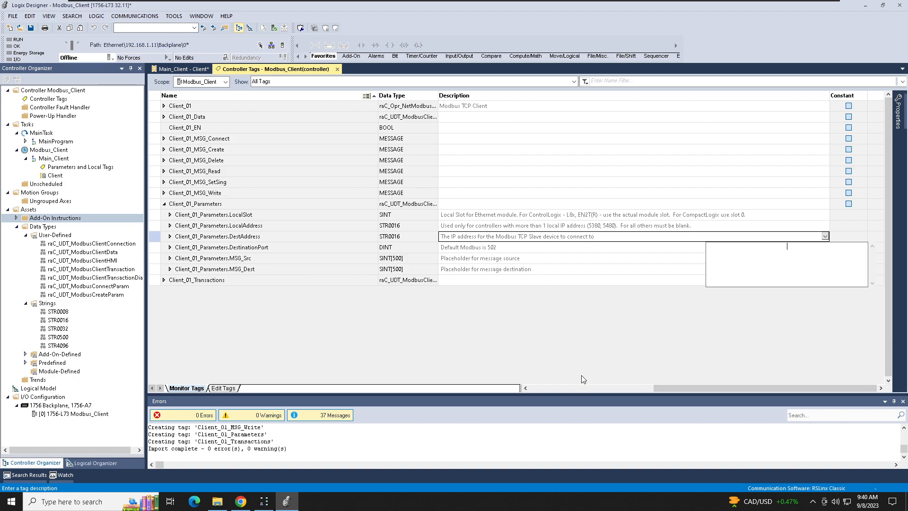
pyautogui.click(576, 388)
pyautogui.click(410, 236)
pyautogui.click(266, 503)
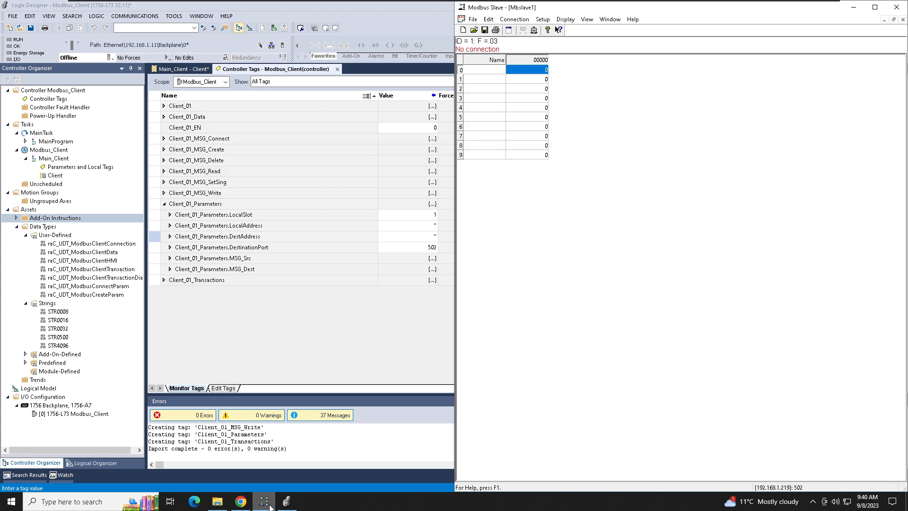
pyautogui.click(268, 503)
pyautogui.click(384, 236)
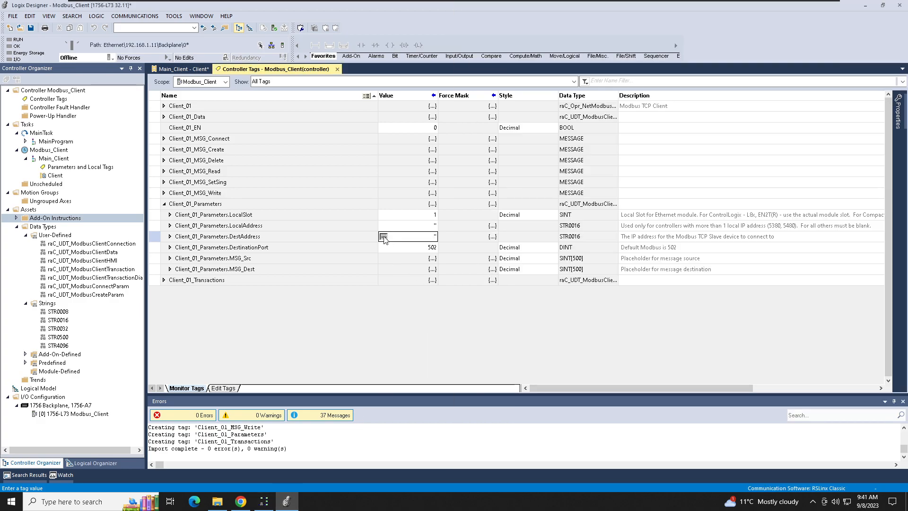
pyautogui.write('192.168.1.219')
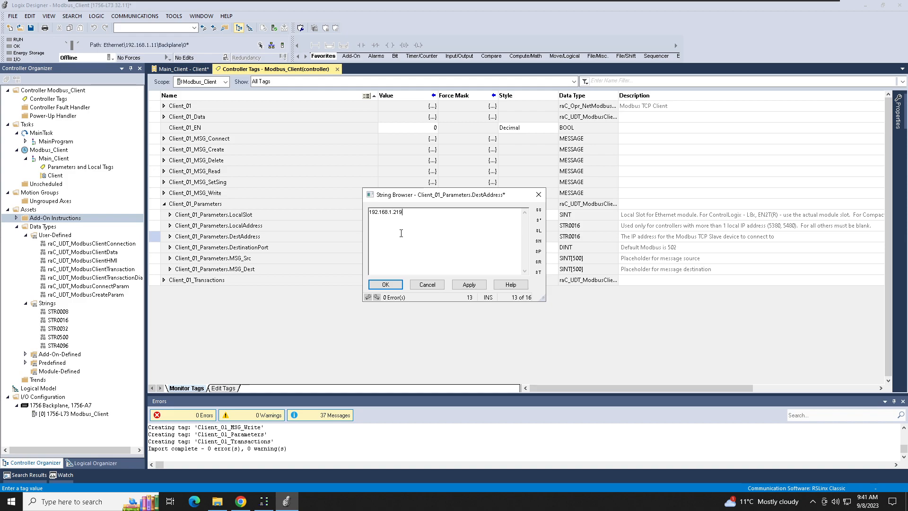
pyautogui.click(386, 285)
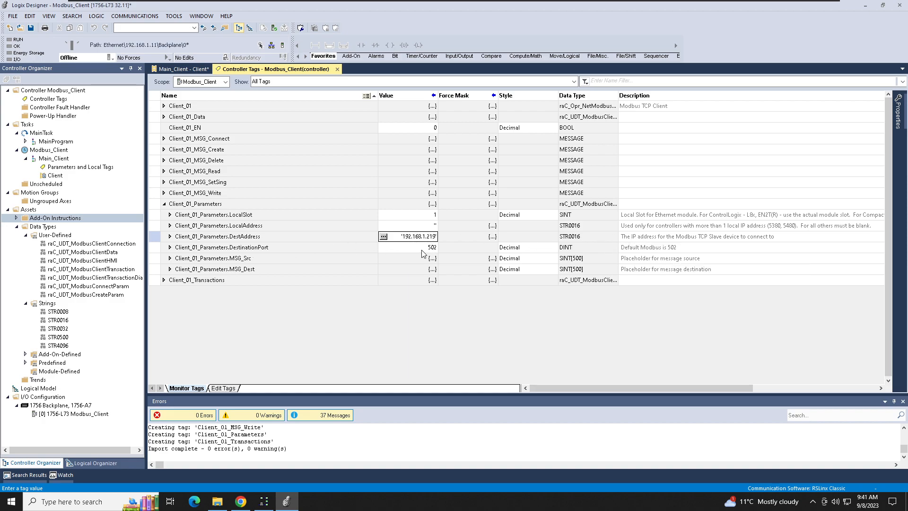
# Step: Expand Client_01_Transactions[0], set its Enabled member to 1 and its PollInterval to 200
pyautogui.click(164, 204)
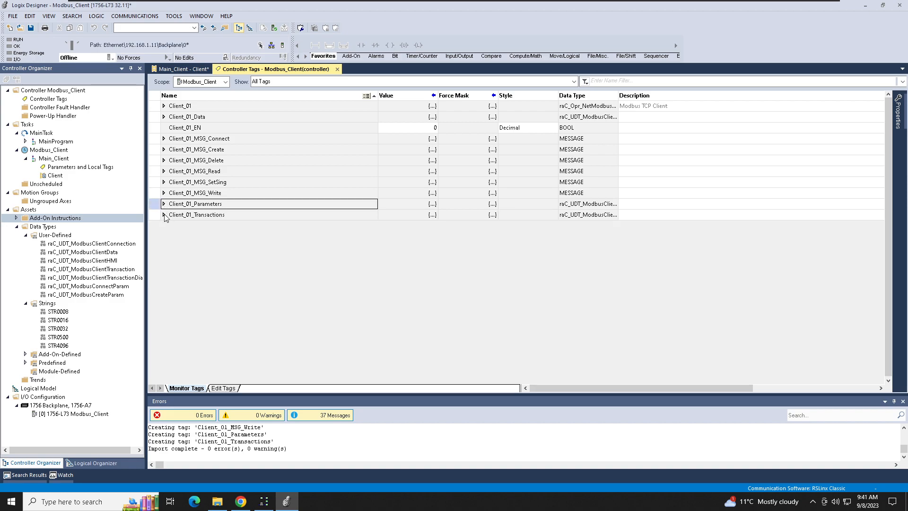
pyautogui.click(164, 215)
pyautogui.click(171, 226)
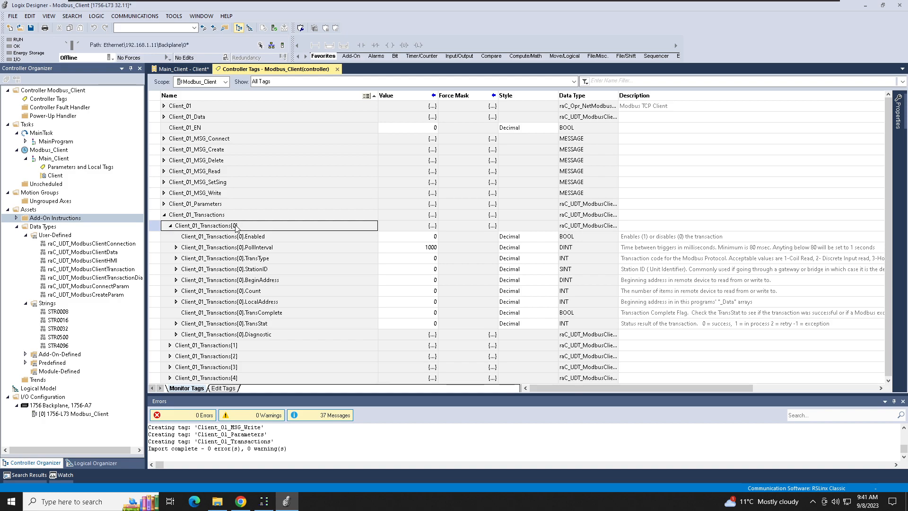
pyautogui.click(402, 236)
pyautogui.write('1')
pyautogui.press('Return')
pyautogui.click(407, 248)
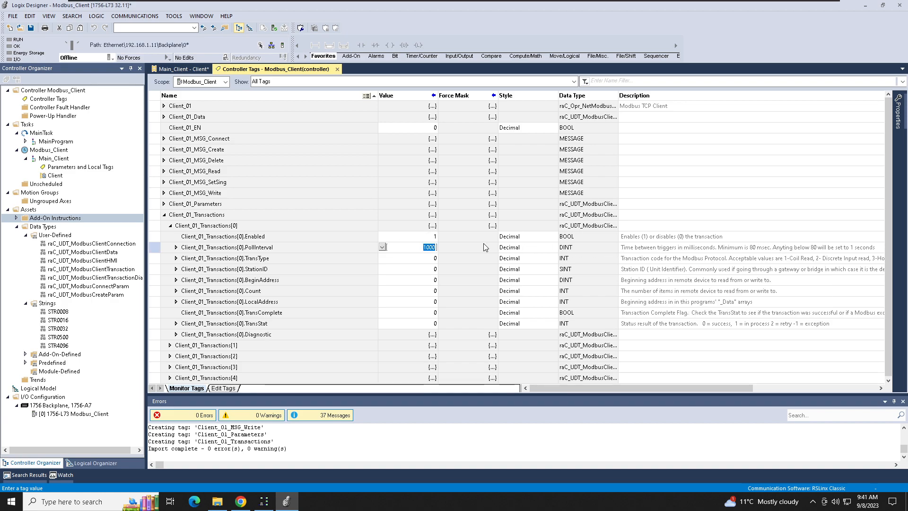
pyautogui.write('200')
pyautogui.press('Return')
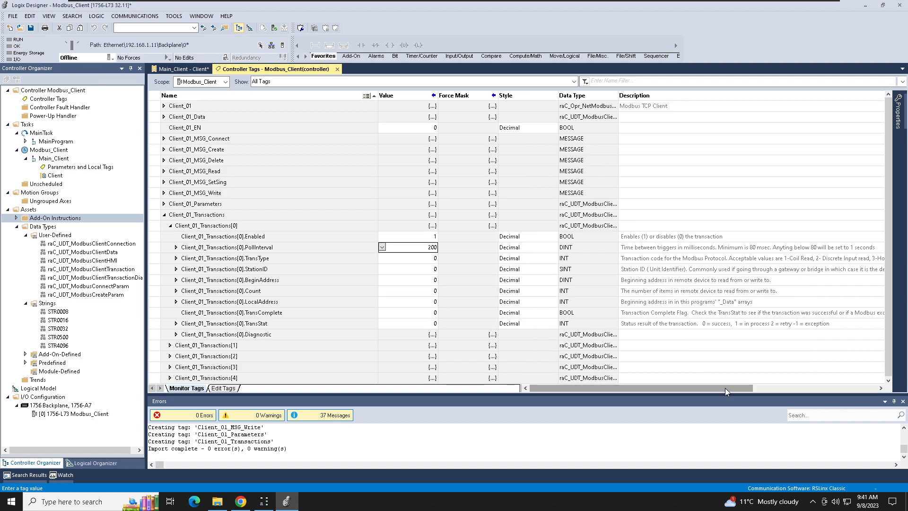
# Step: Check the TransType code description against the function in Modbus Slave and set Client_01_Transactions[0].TransType to 3
pyautogui.moveTo(722, 388); pyautogui.dragTo(773, 387)
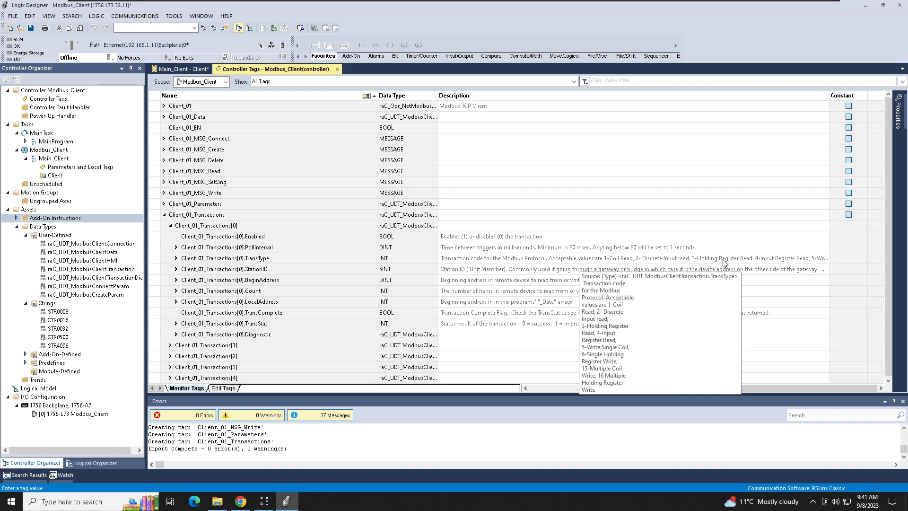
pyautogui.click(264, 501)
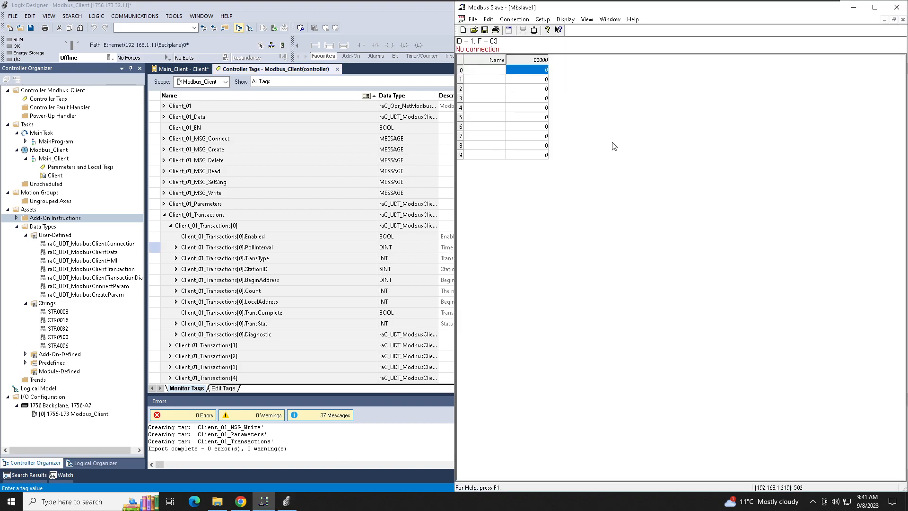
pyautogui.click(439, 422)
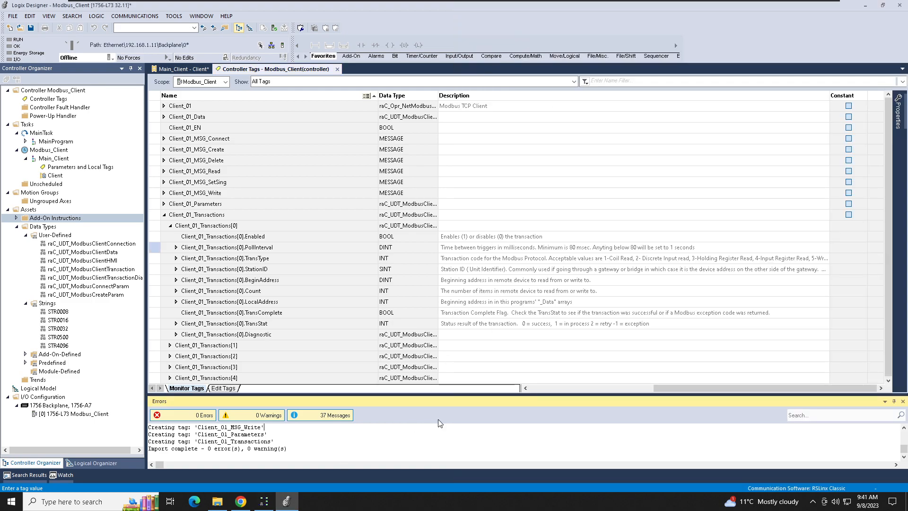
pyautogui.click(562, 388)
pyautogui.click(420, 258)
pyautogui.write('3')
pyautogui.press('Return')
# Step: Set Client_01_Transactions[0].StationID to 1
pyautogui.click(421, 267)
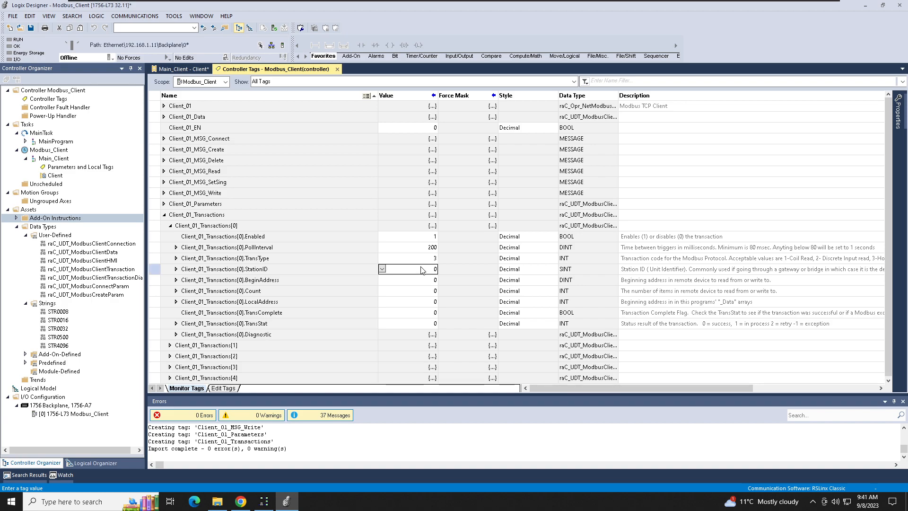
pyautogui.write('1')
pyautogui.press('Return')
# Step: Review the slave ID, function, address and quantity in Modbus Slave's Slave Definition, then return to the transaction tags
pyautogui.click(263, 502)
pyautogui.click(542, 19)
pyautogui.click(553, 29)
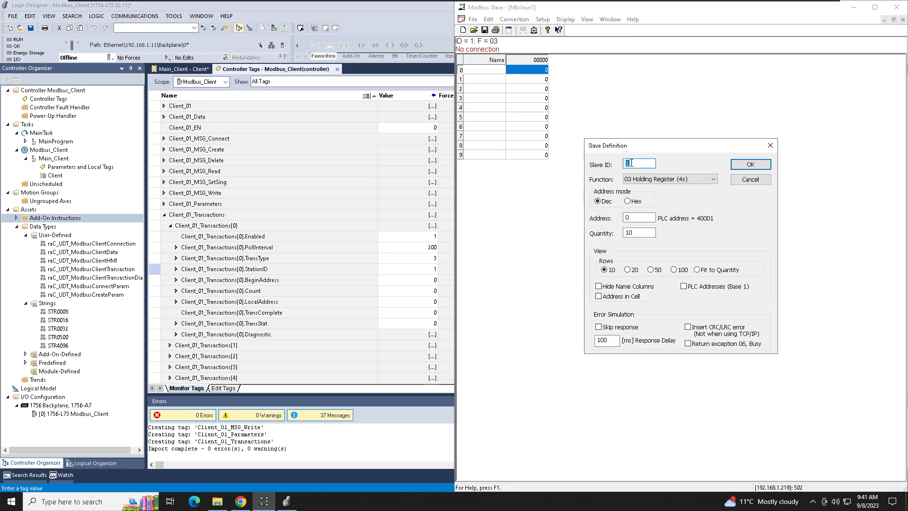
pyautogui.click(766, 165)
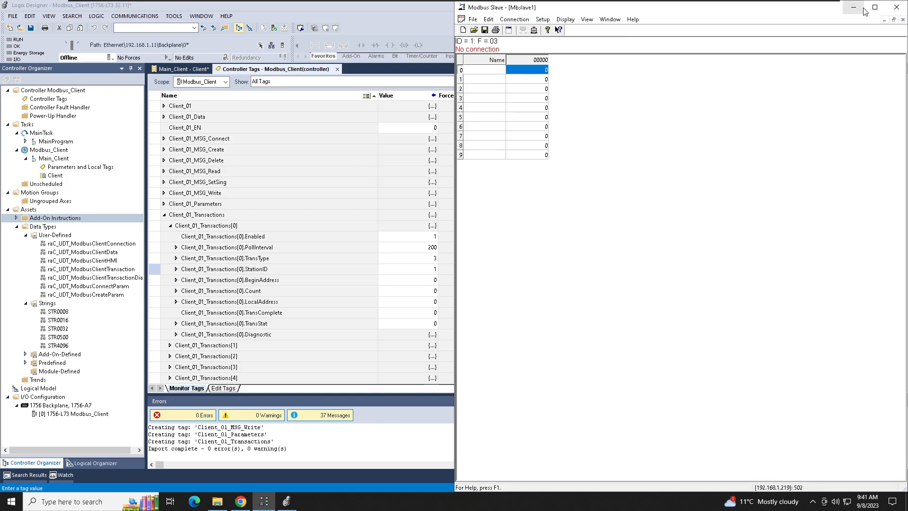
pyautogui.click(854, 7)
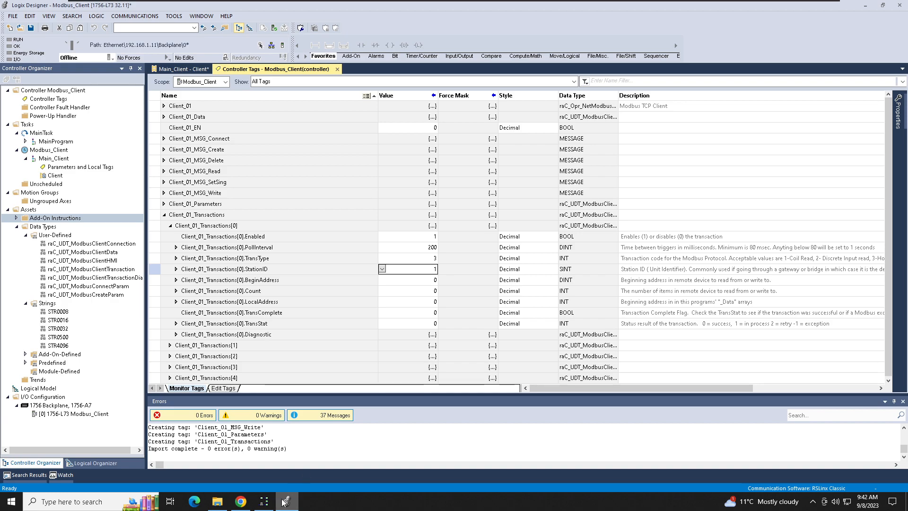
pyautogui.click(264, 501)
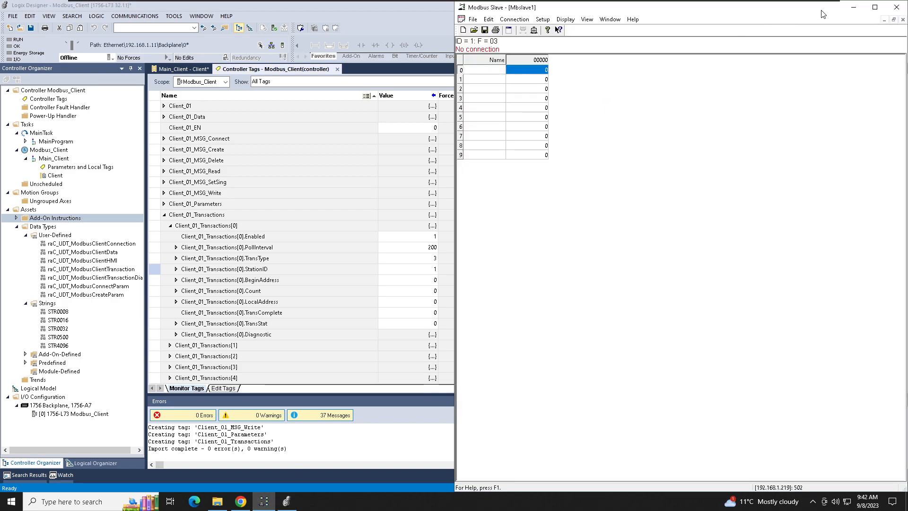
pyautogui.click(854, 7)
pyautogui.click(430, 269)
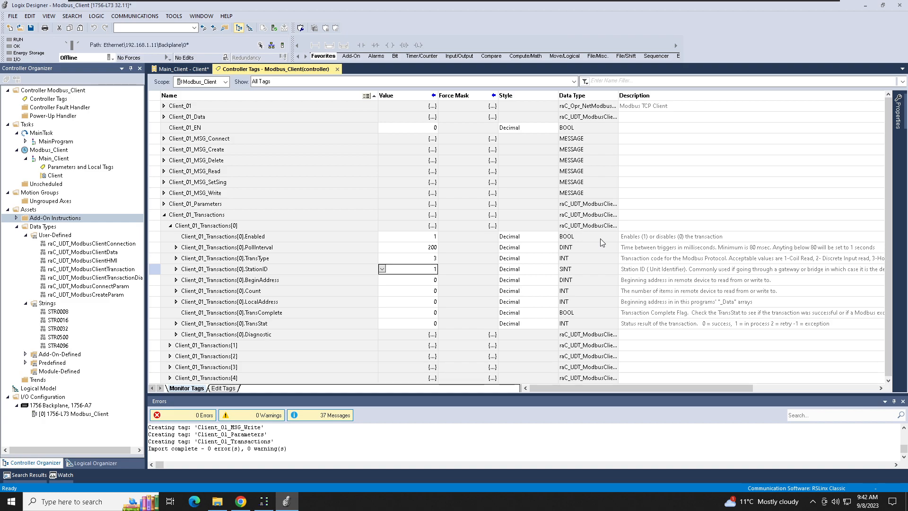
# Step: Set Client_01_Transactions[0].Count to 10, collapse the transactions tag and save the project
pyautogui.click(431, 292)
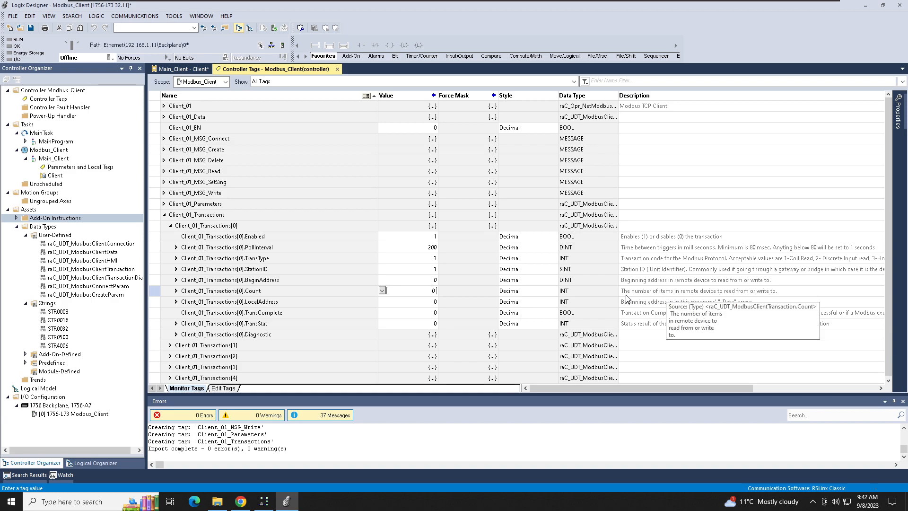
pyautogui.write('10')
pyautogui.click(425, 301)
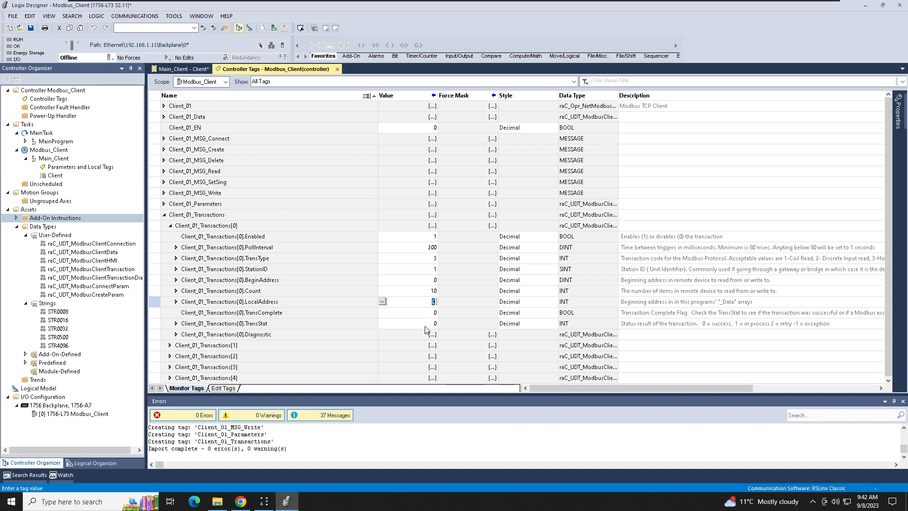
pyautogui.click(164, 216)
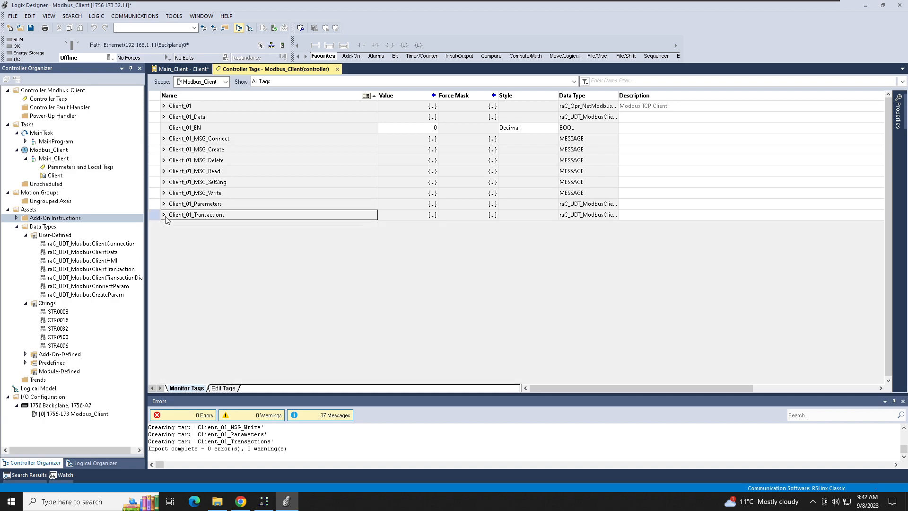
pyautogui.click(31, 28)
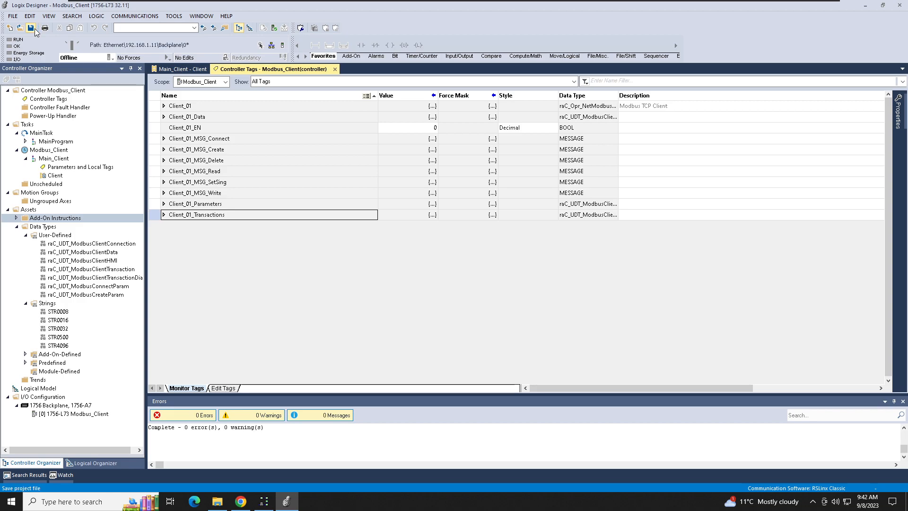
# Step: Browse AB_ETHIP-1 in Who Active with Autobrowse enabled and select the 1756-L73 Modbus_Client controller in slot 00 under 192.168.1.11
pyautogui.click(124, 17)
pyautogui.click(124, 26)
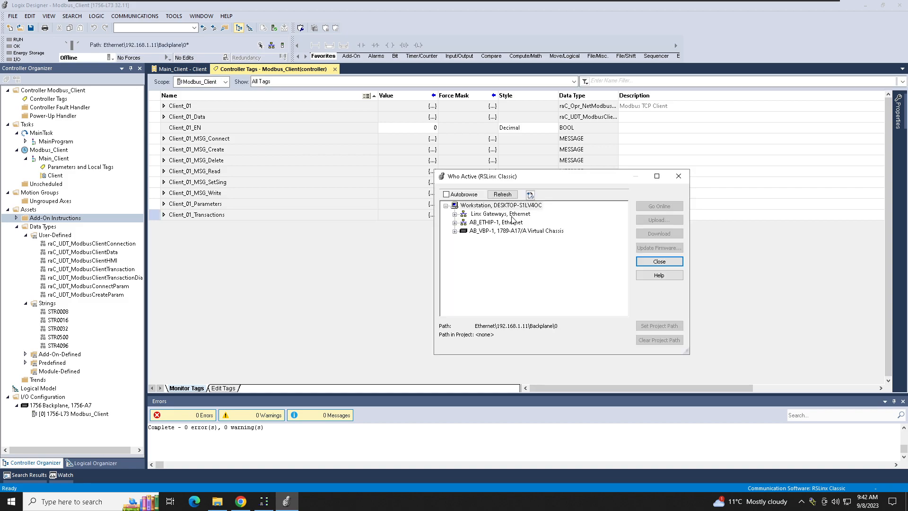
pyautogui.click(455, 223)
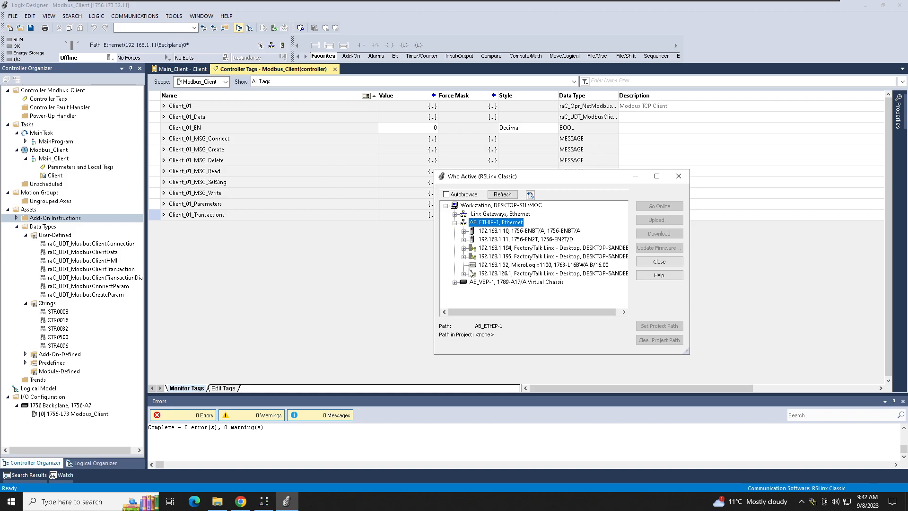
pyautogui.click(447, 195)
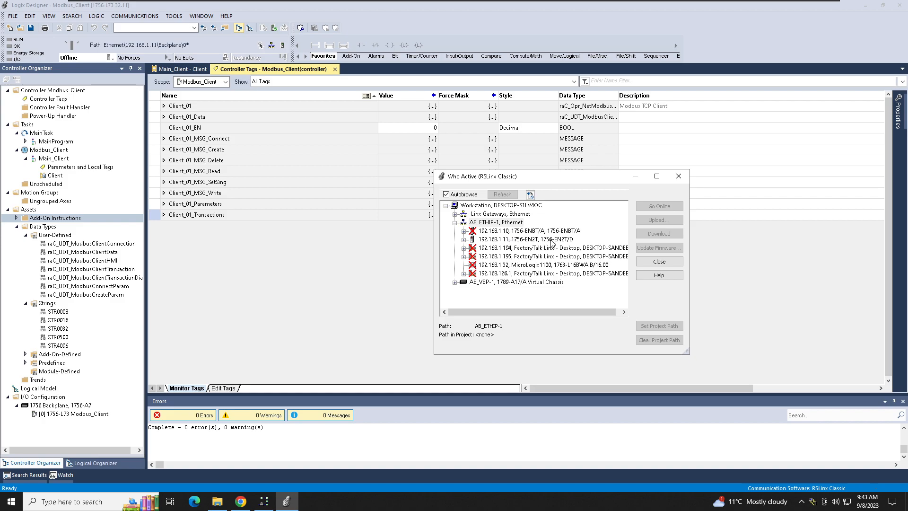
pyautogui.click(464, 240)
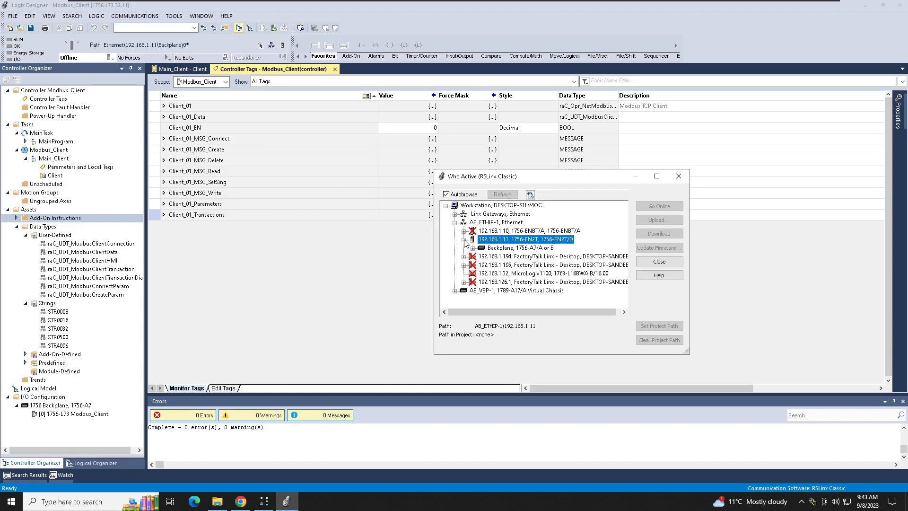
pyautogui.click(474, 249)
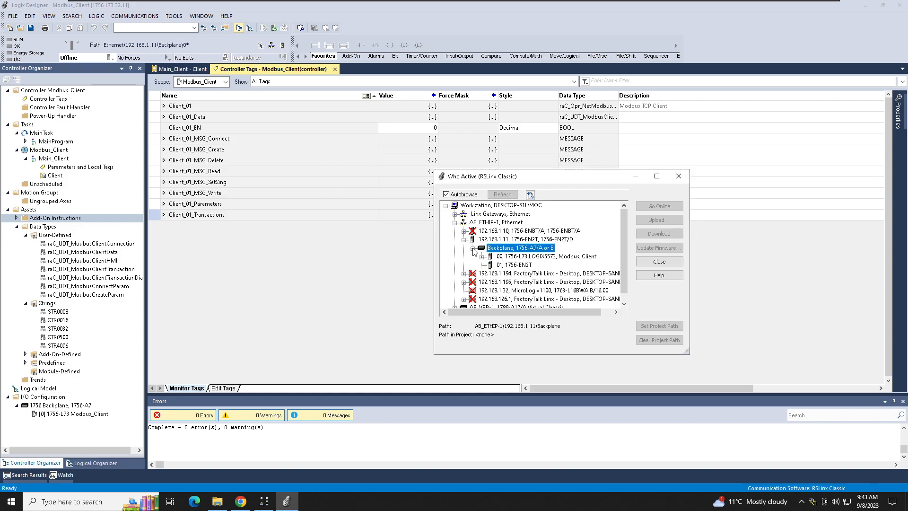
pyautogui.click(514, 257)
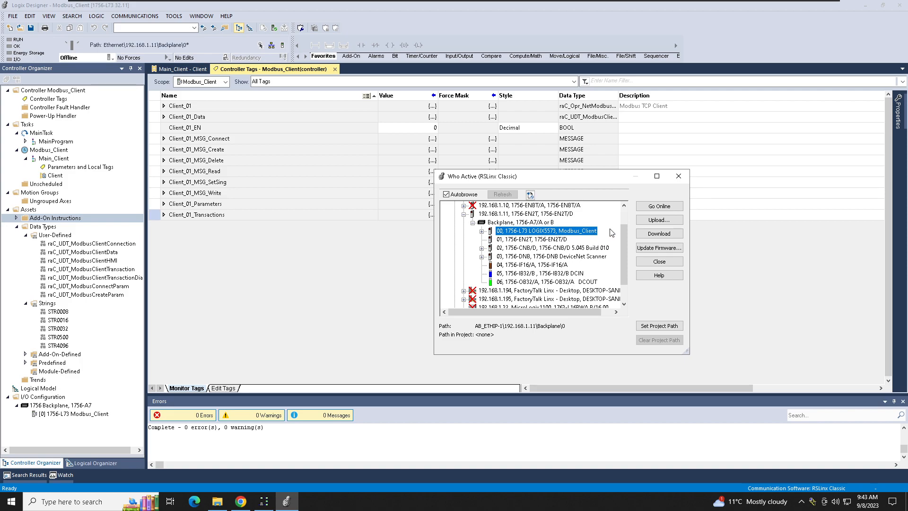
# Step: Download the project to the selected controller and change the controller mode back to Remote Run
pyautogui.click(657, 234)
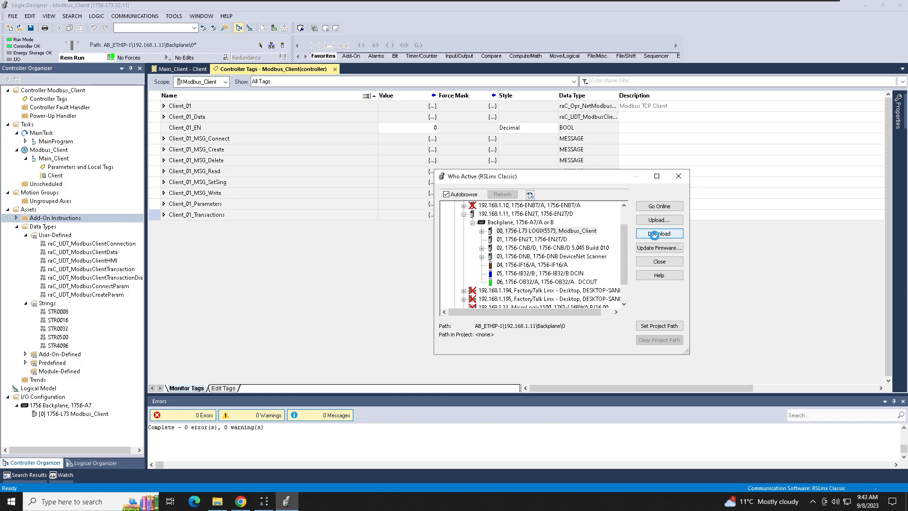
pyautogui.click(519, 350)
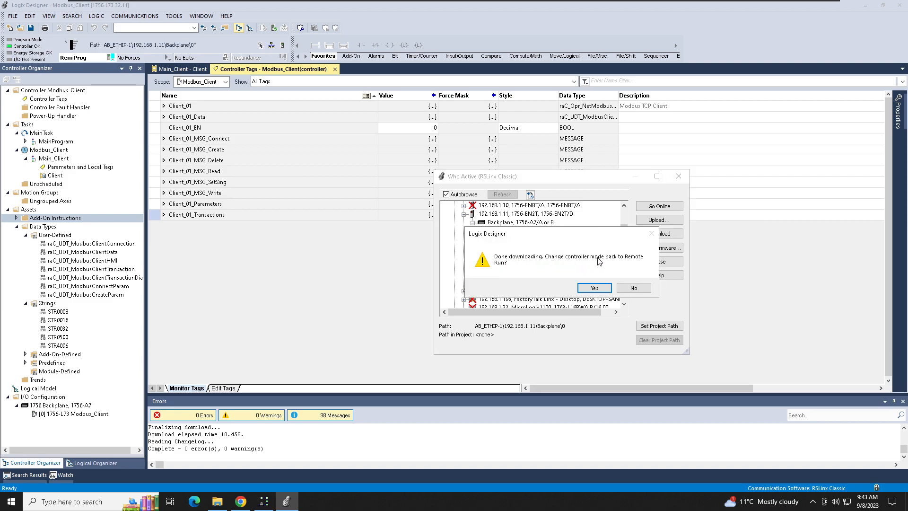
pyautogui.click(598, 287)
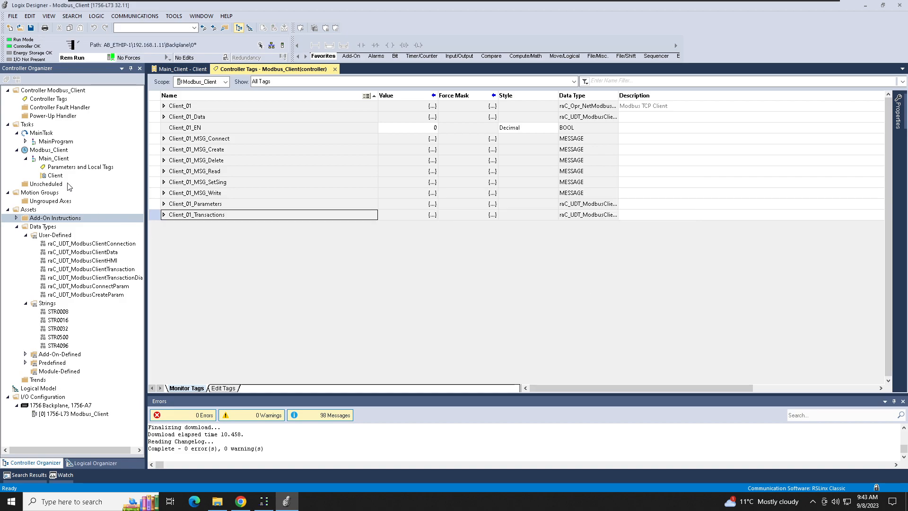
# Step: Open the Client routine and enable the Modbus TCP Client instruction by setting Client_01_EN to 1
pyautogui.doubleClick(58, 177)
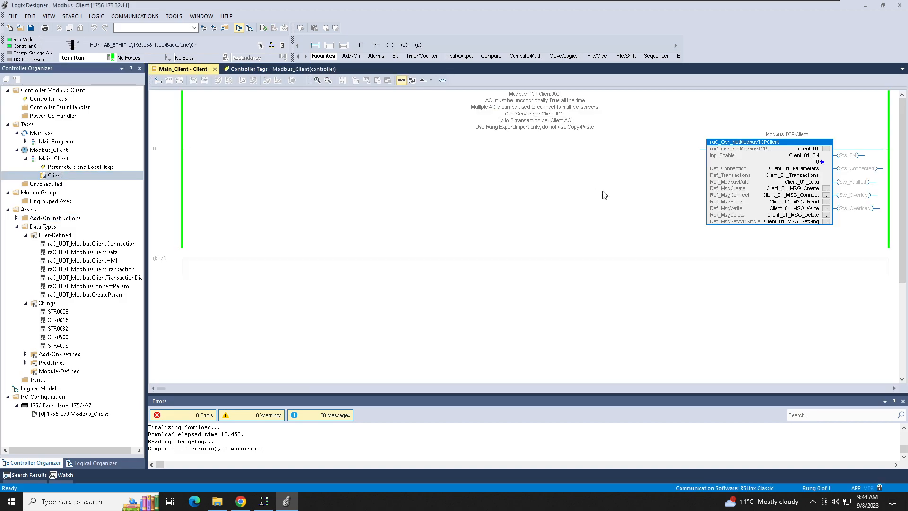
pyautogui.click(803, 163)
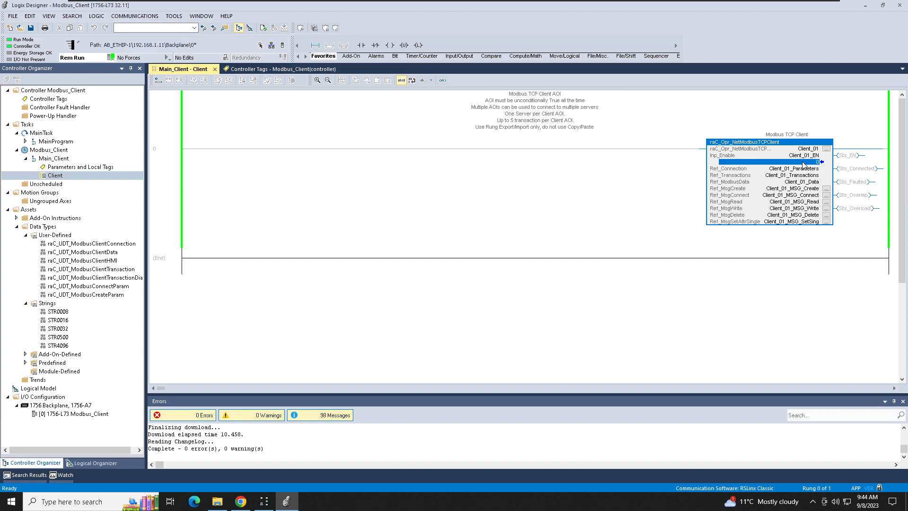
pyautogui.write('1')
pyautogui.press('Return')
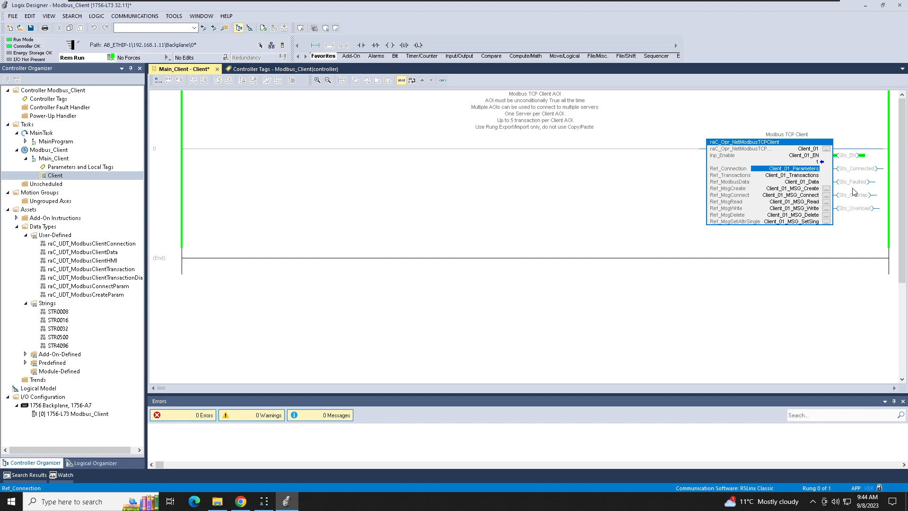
# Step: Arrange Logix Designer and Modbus Slave side by side and open the Modbus Slave connection setup with Modbus TCP/IP as the connection type
pyautogui.moveTo(652, 23); pyautogui.dragTo(1, 60)
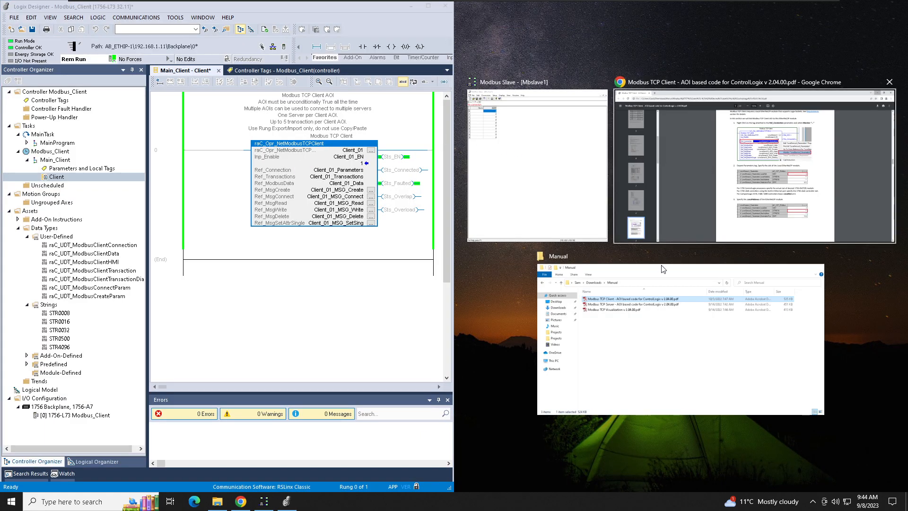
pyautogui.click(558, 191)
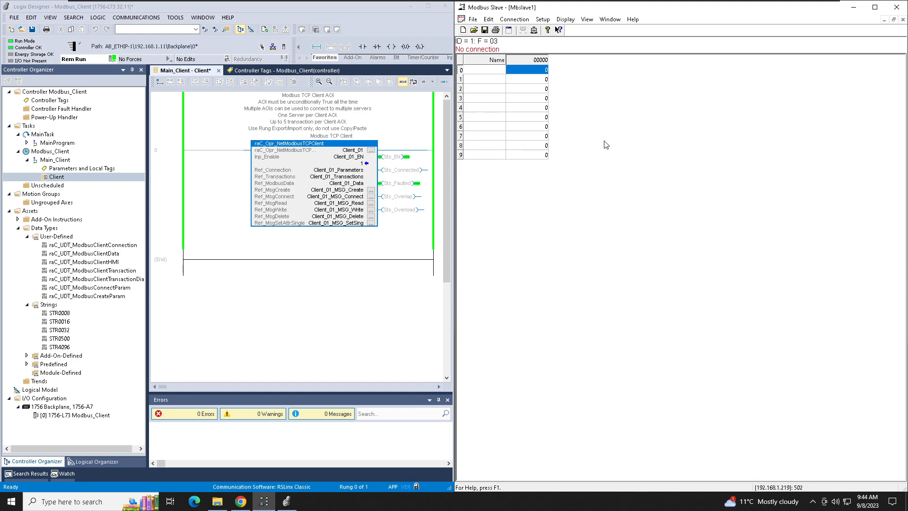
pyautogui.click(513, 20)
pyautogui.click(519, 30)
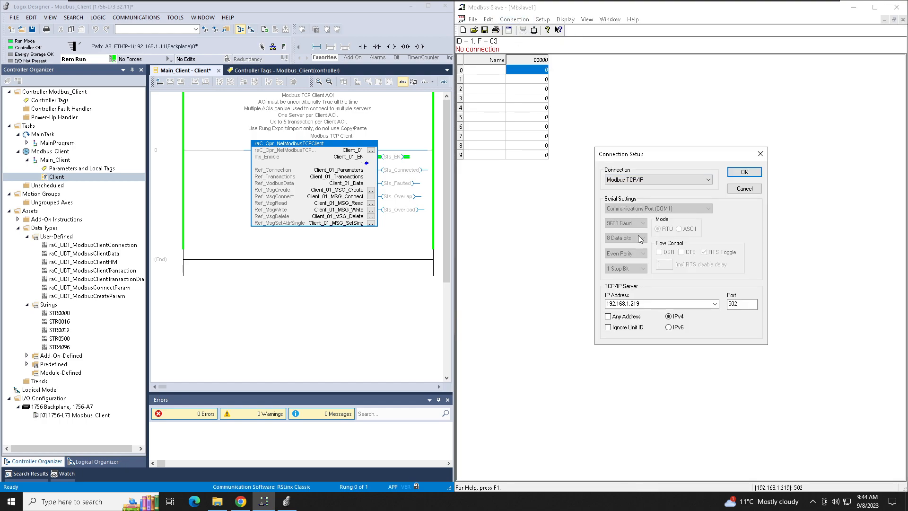
pyautogui.click(649, 180)
pyautogui.click(641, 196)
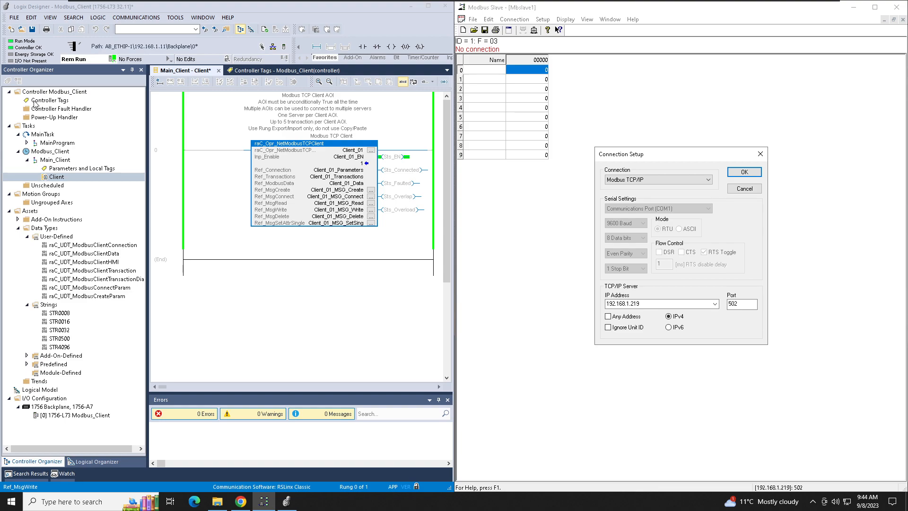
# Step: Check the simulator's IP address and port against Client_01_Parameters, and start the Modbus Slave connection with the Client routine in view
pyautogui.doubleClick(50, 101)
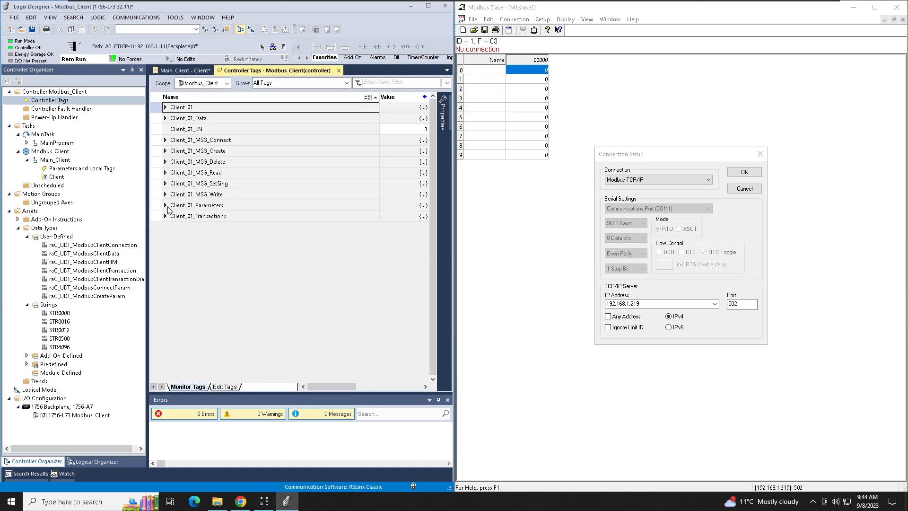
pyautogui.click(165, 205)
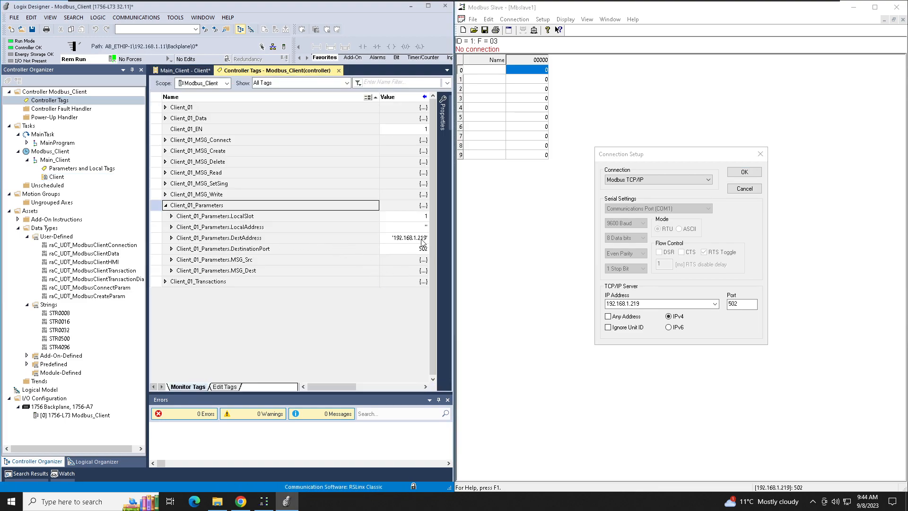
pyautogui.click(56, 177)
pyautogui.doubleClick(55, 178)
pyautogui.click(743, 173)
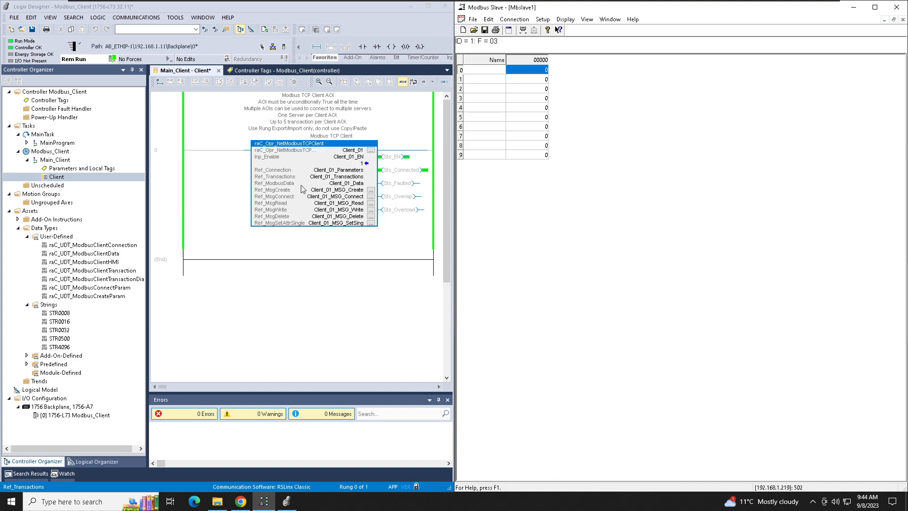
# Step: Monitor the Client_01_Data tag from the Modbus TCP Client instruction and expand its HoldRegisters_4xxx array
pyautogui.click(346, 186)
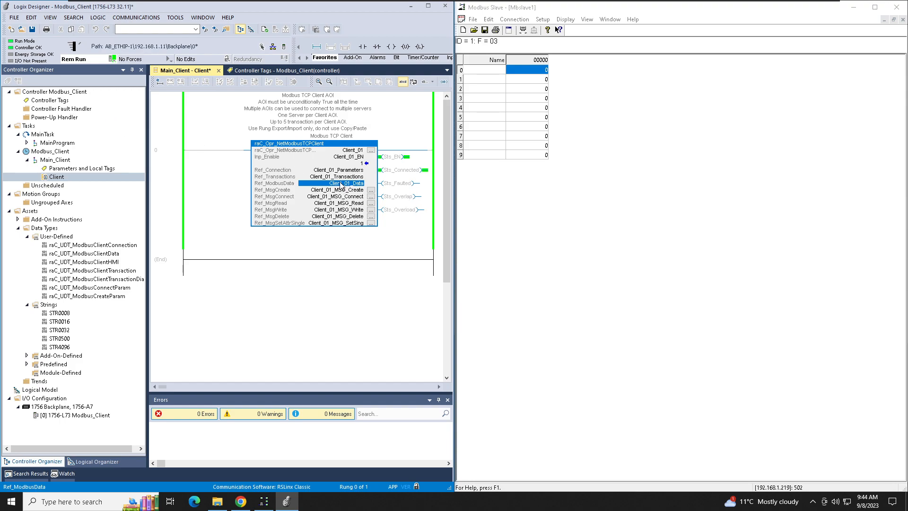
pyautogui.rightClick(341, 184)
pyautogui.click(371, 216)
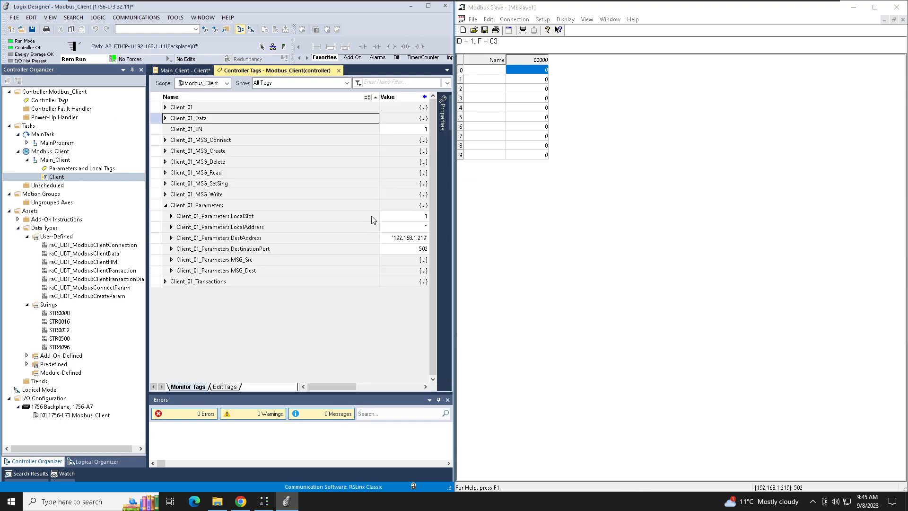
pyautogui.click(165, 118)
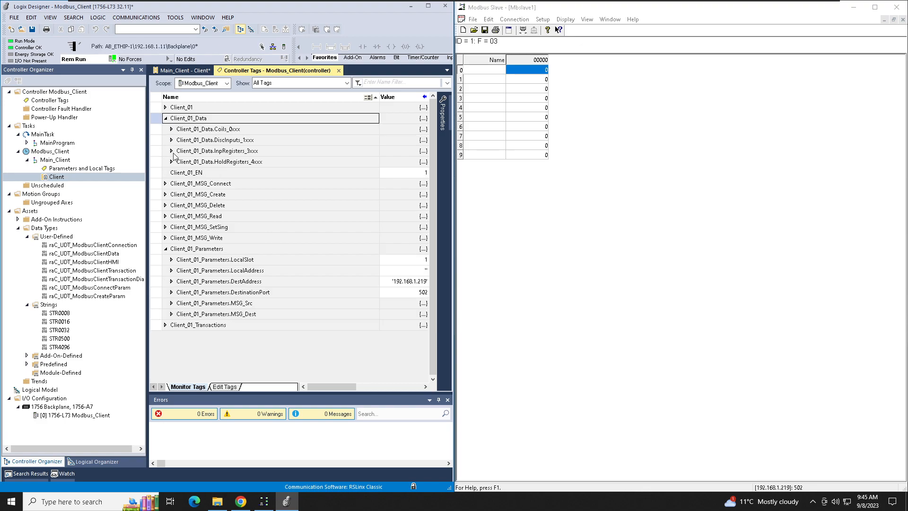
pyautogui.click(171, 161)
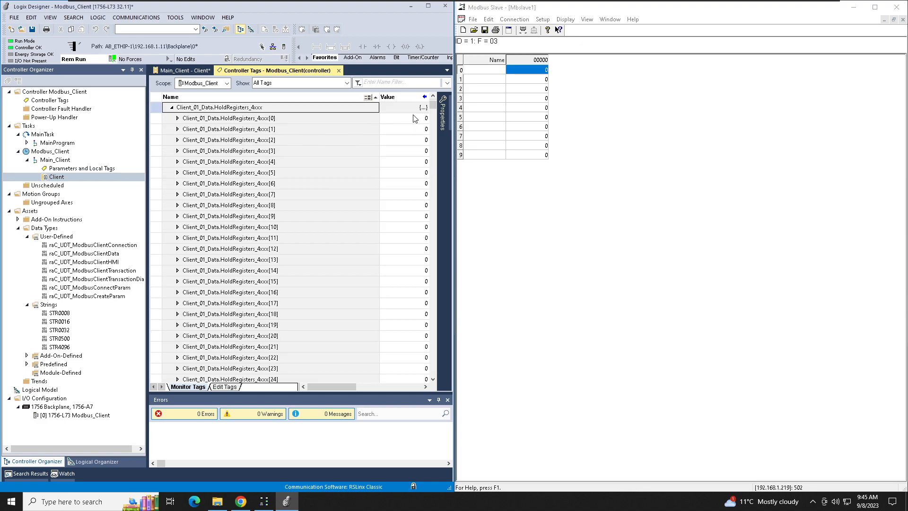
# Step: Set holding register 0 to 25 and holding register 9 to 50 in Modbus Slave
pyautogui.doubleClick(525, 72)
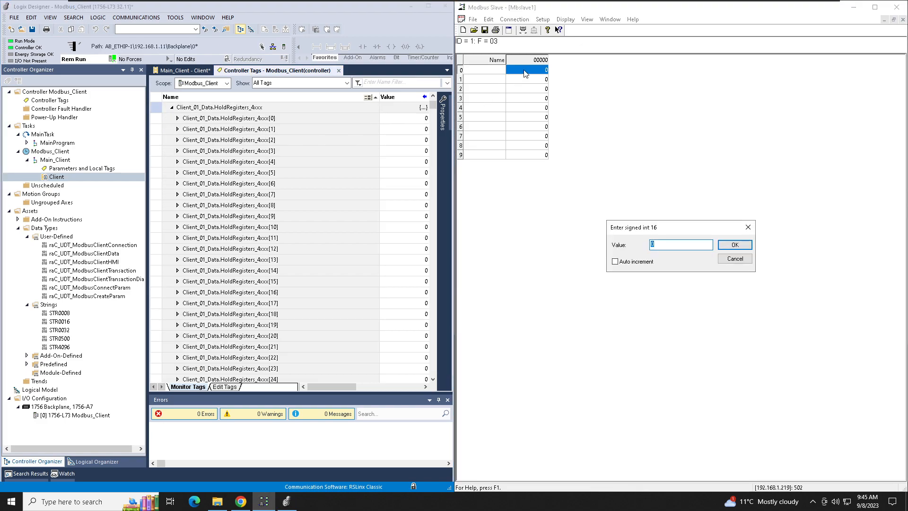
pyautogui.press('Return')
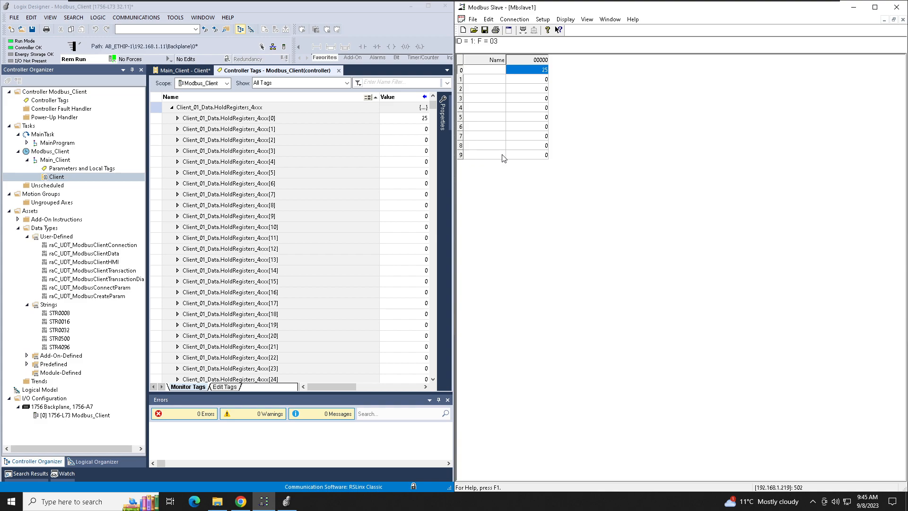
pyautogui.click(519, 155)
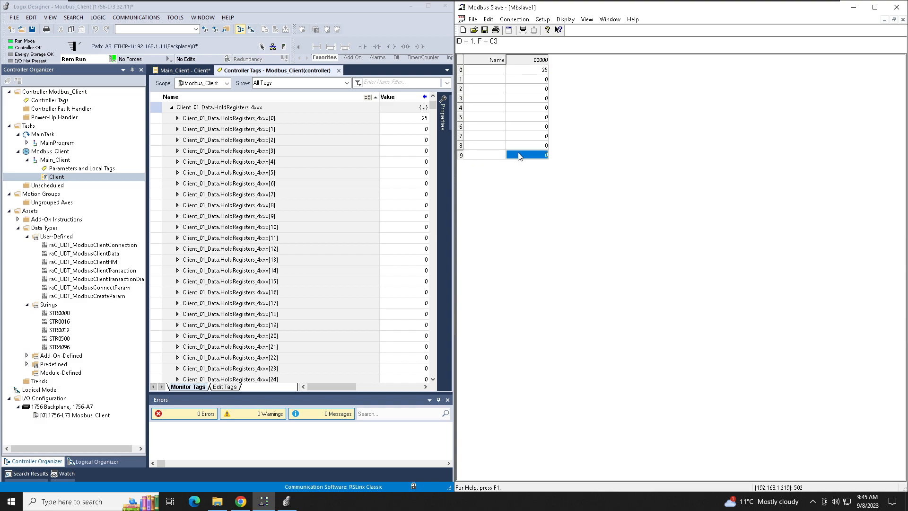
pyautogui.doubleClick(520, 156)
pyautogui.write('50')
pyautogui.press('Return')
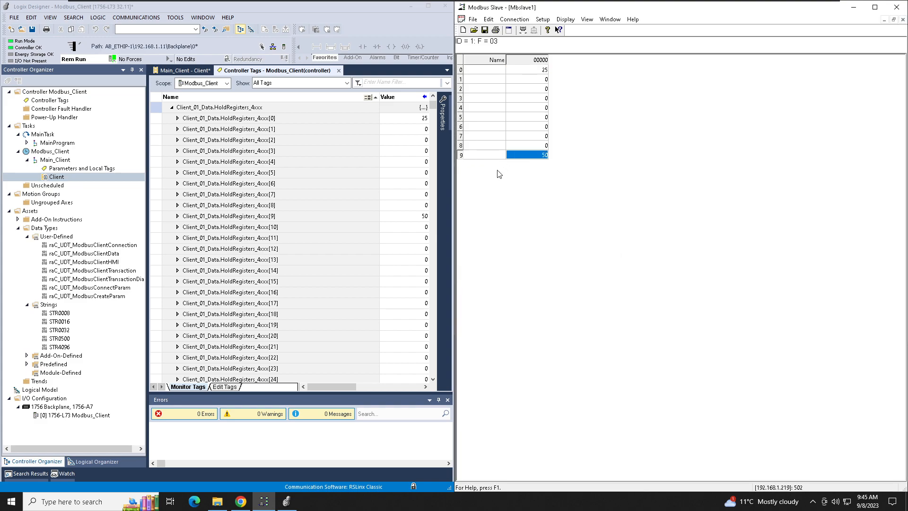